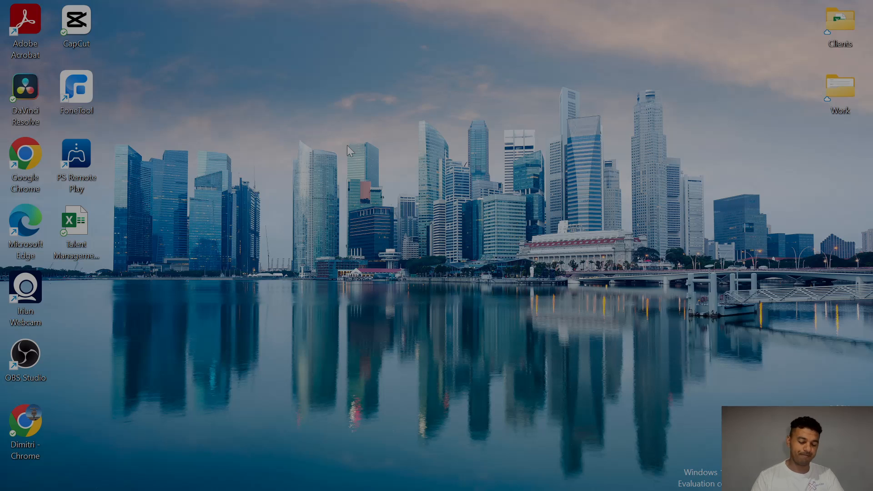
# Step: Search Google for 'life healthcare bursary' and open the UWC nursing bursary announcement
pyautogui.moveTo(331, 490)
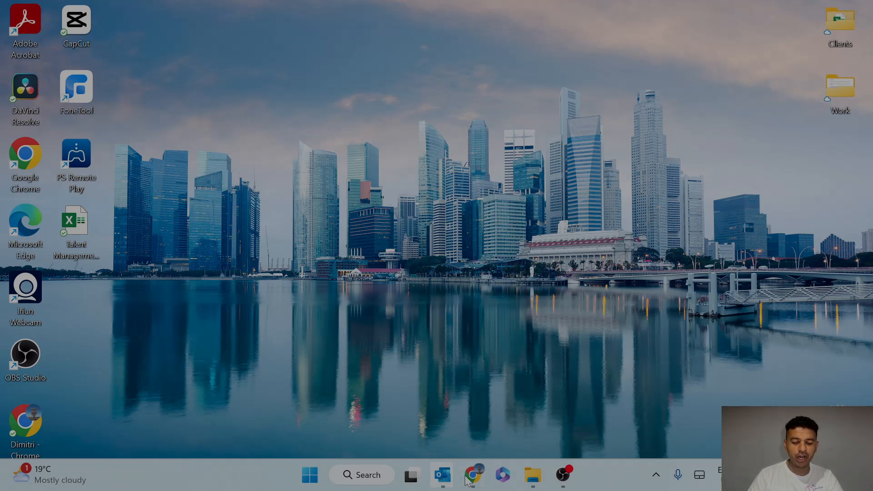
pyautogui.click(473, 486)
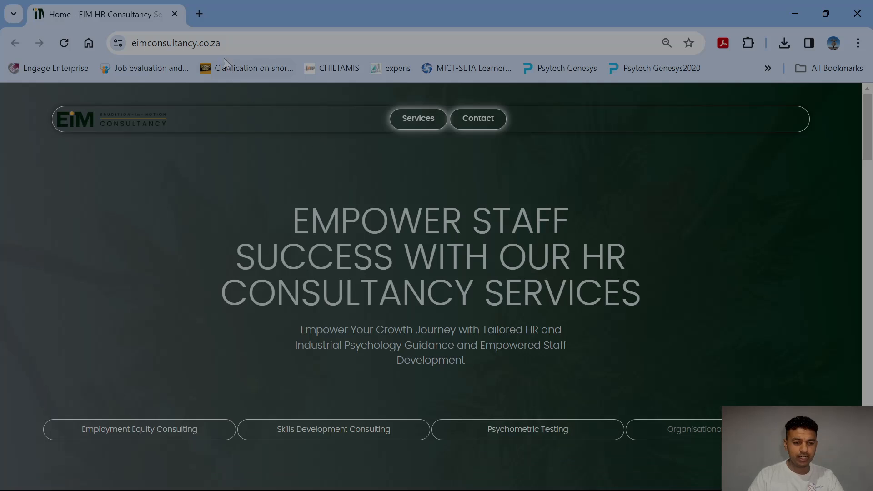
pyautogui.click(200, 16)
pyautogui.write('li')
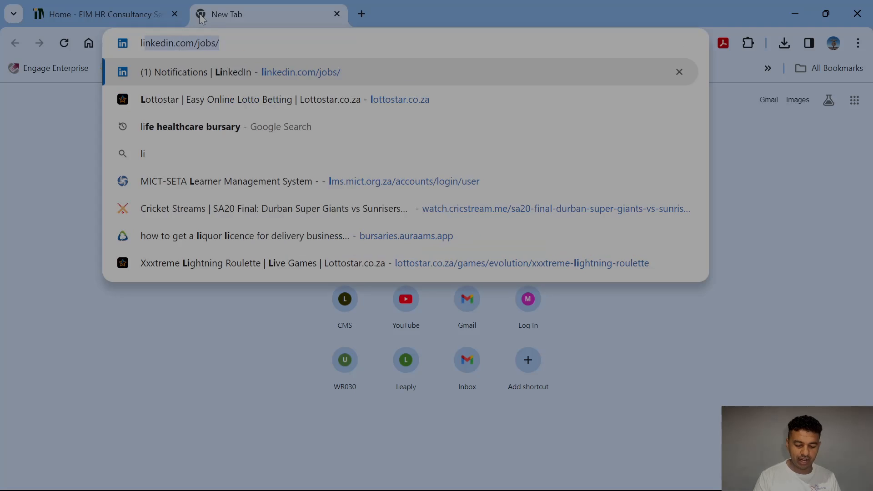
pyautogui.write('fe health')
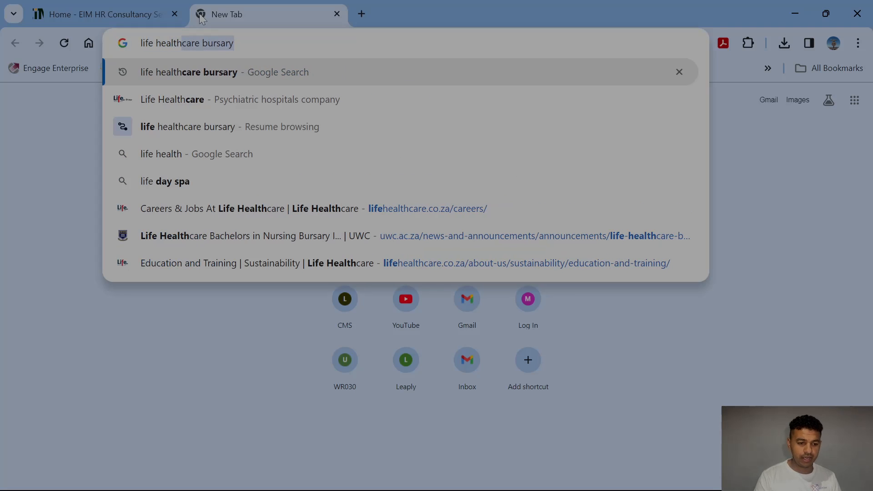
pyautogui.write('care bursary')
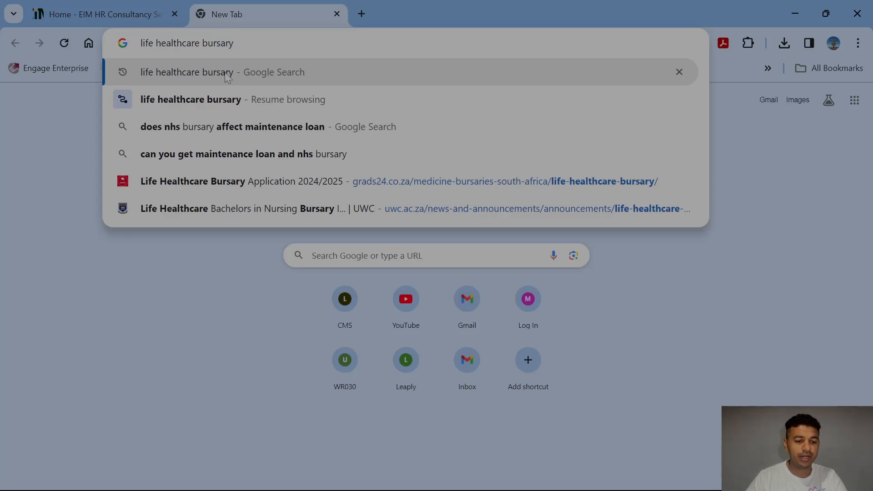
pyautogui.click(227, 73)
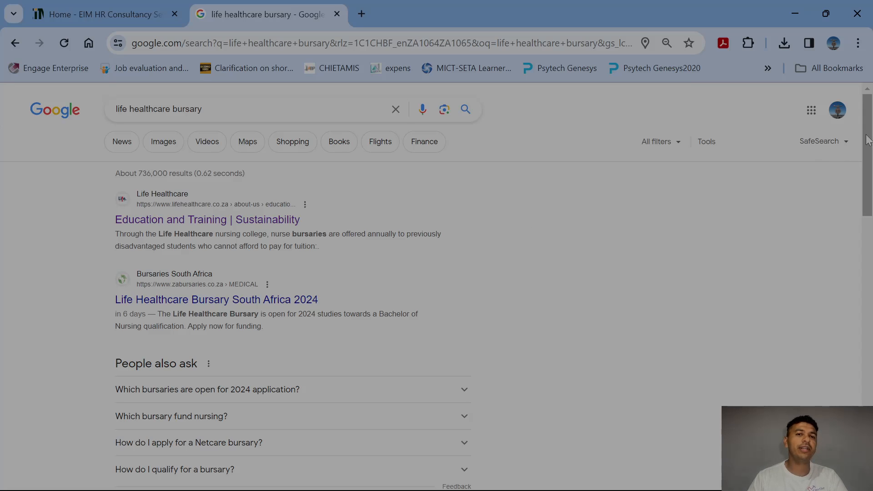
pyautogui.moveTo(868, 140); pyautogui.dragTo(867, 245)
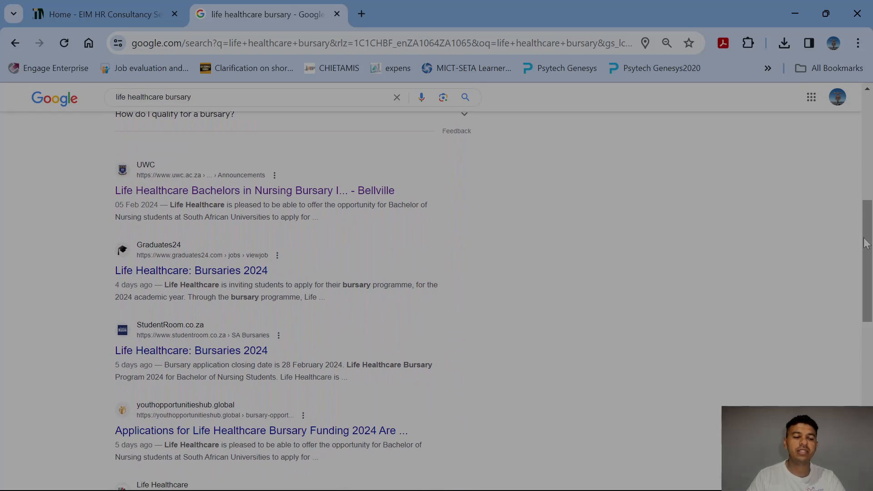
pyautogui.click(209, 191)
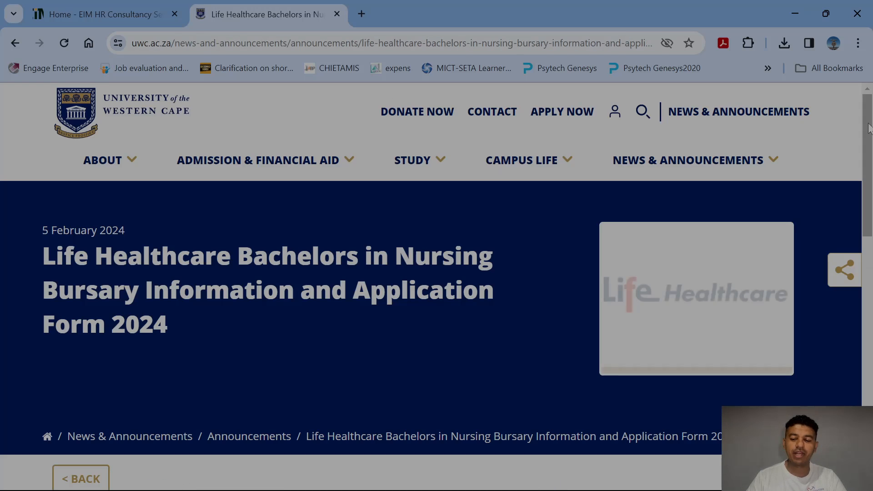
# Step: Download the LCL-Form-GO-022 .docx application form and open it in Word
pyautogui.moveTo(871, 126); pyautogui.dragTo(872, 249)
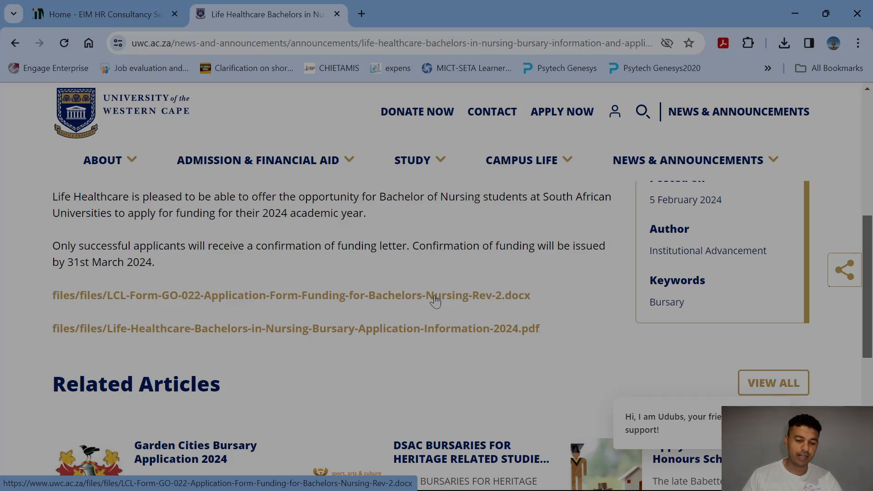
pyautogui.click(306, 297)
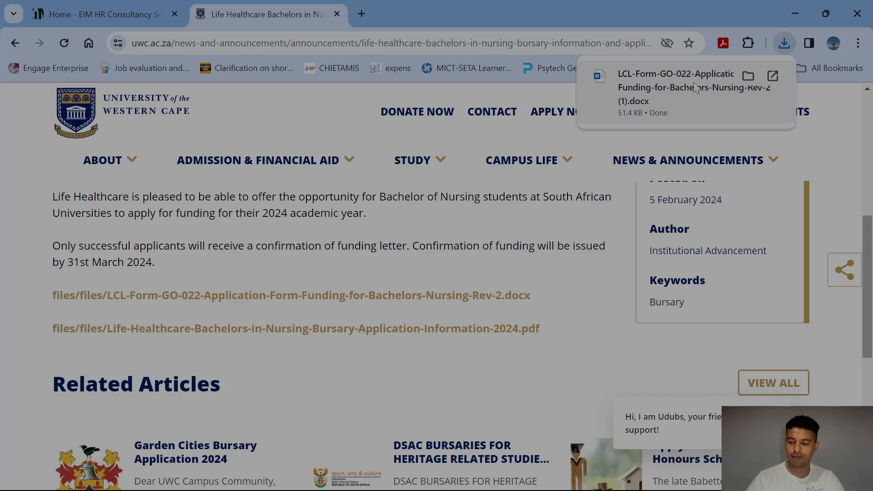
pyautogui.click(696, 88)
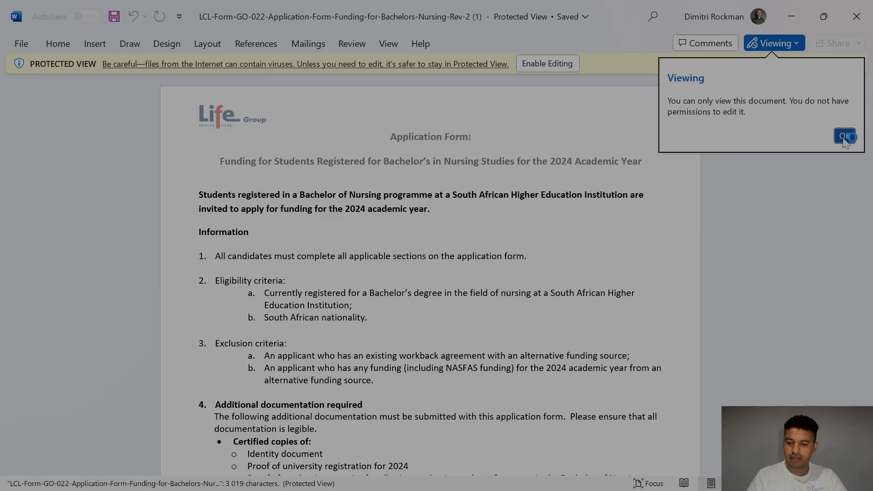
# Step: Dismiss the view-only notice and enable editing of the protected form
pyautogui.click(847, 136)
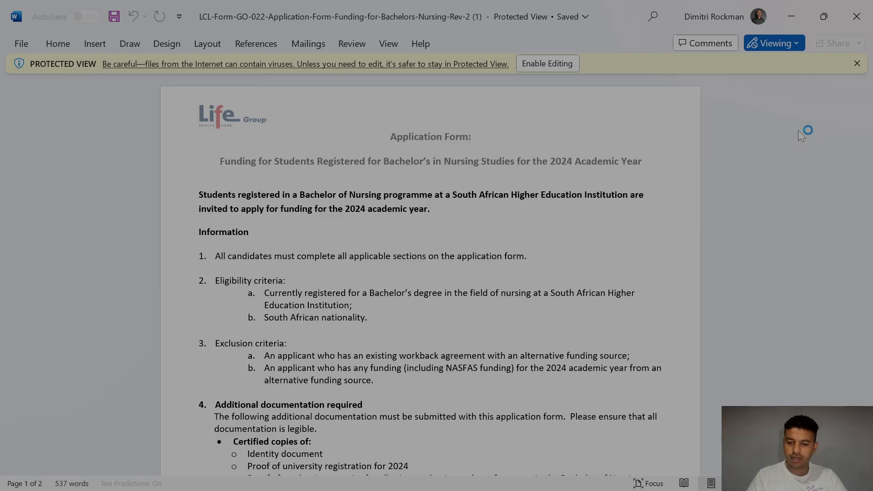
pyautogui.click(548, 64)
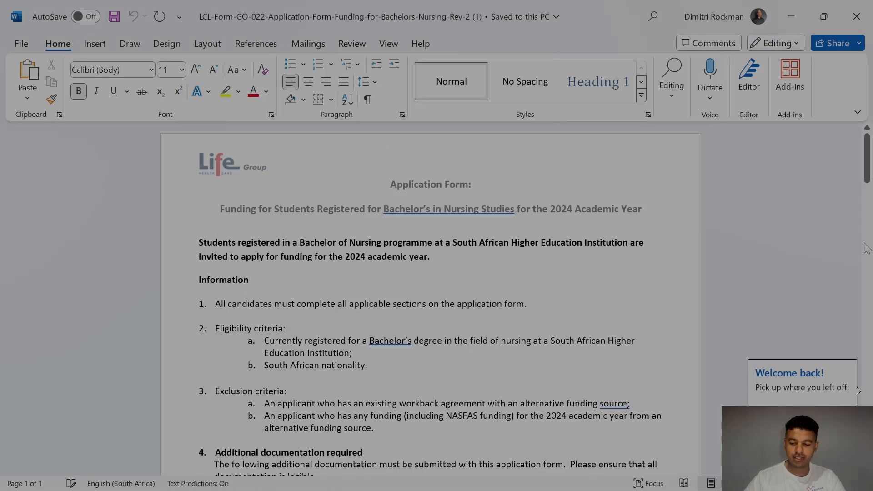
pyautogui.click(868, 156)
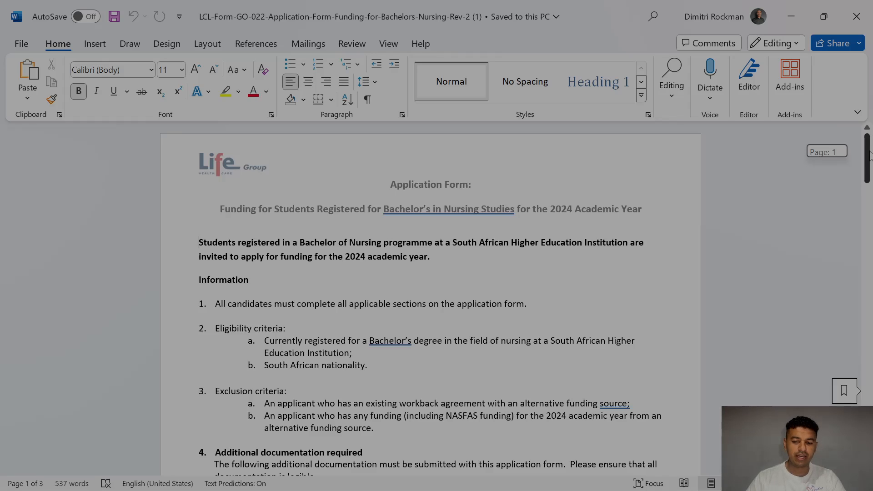
pyautogui.moveTo(869, 156)
pyautogui.mouseDown()
pyautogui.moveTo(869, 176)
pyautogui.moveTo(869, 168)
pyautogui.mouseUp()
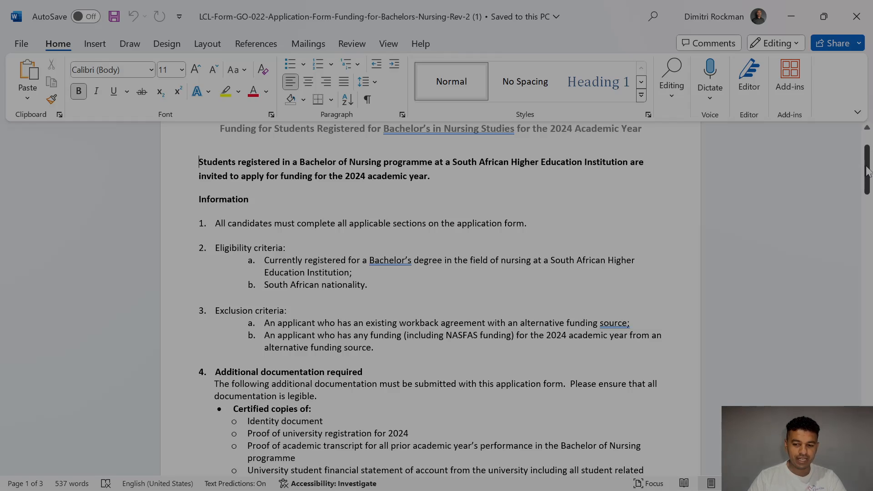
pyautogui.scroll(-3, 430, 298)
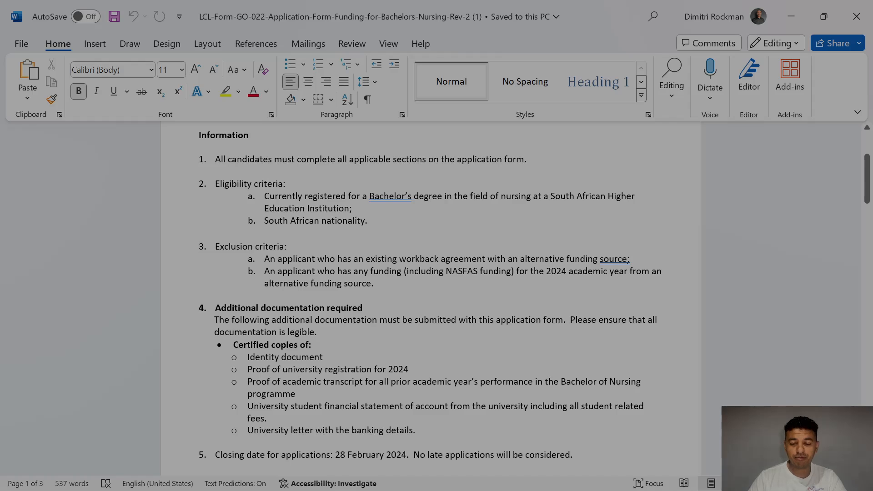
pyautogui.scroll(-2, 429, 298)
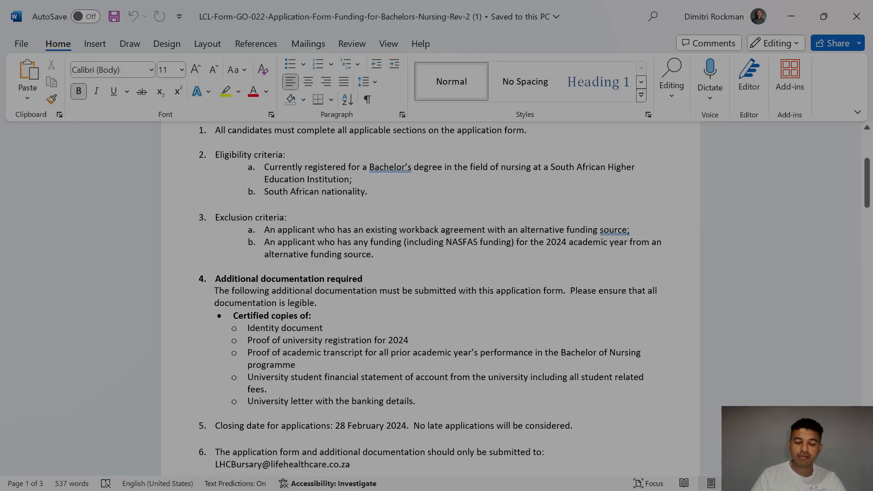
pyautogui.moveTo(379, 254); pyautogui.dragTo(273, 237)
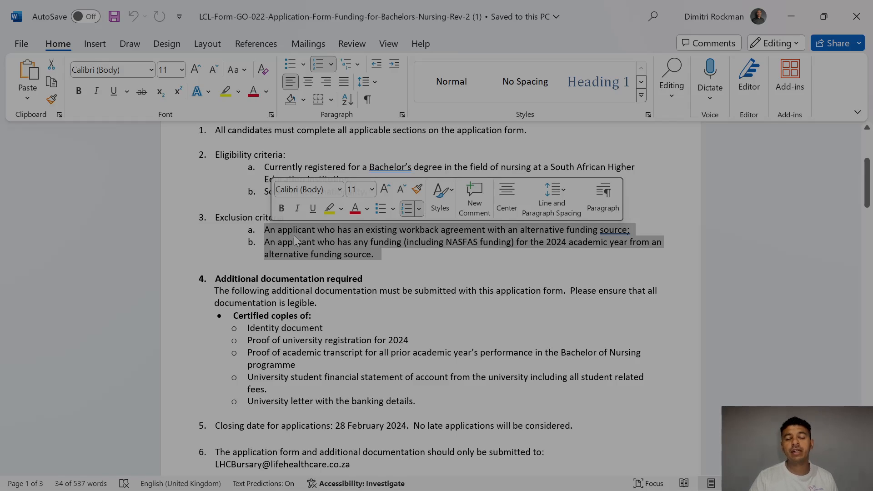
pyautogui.click(414, 256)
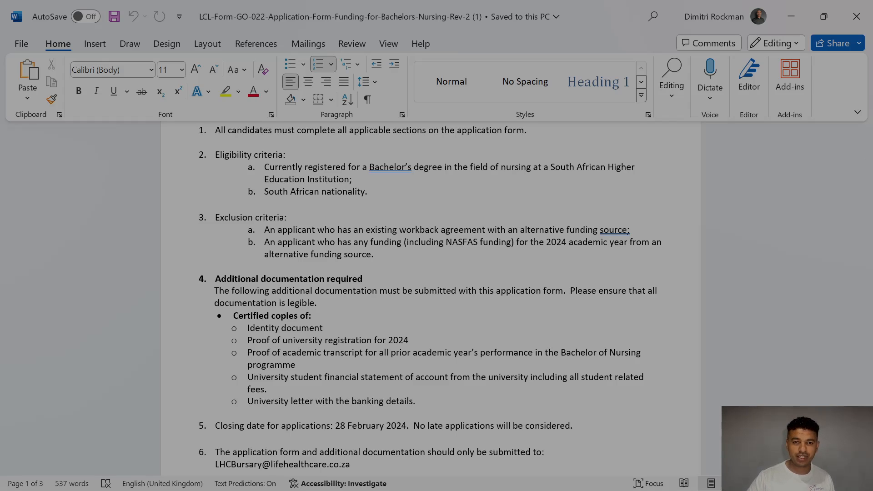
pyautogui.moveTo(867, 184); pyautogui.dragTo(871, 200)
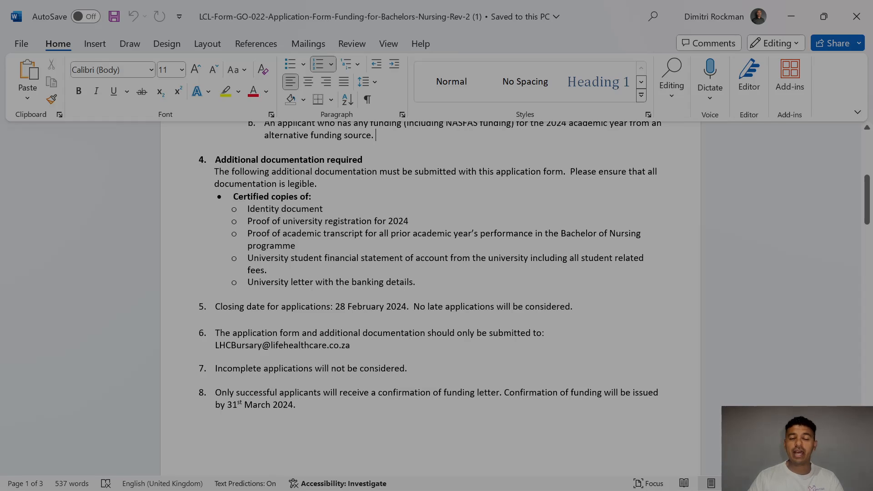
pyautogui.moveTo(233, 197); pyautogui.dragTo(317, 196)
pyautogui.click(268, 221)
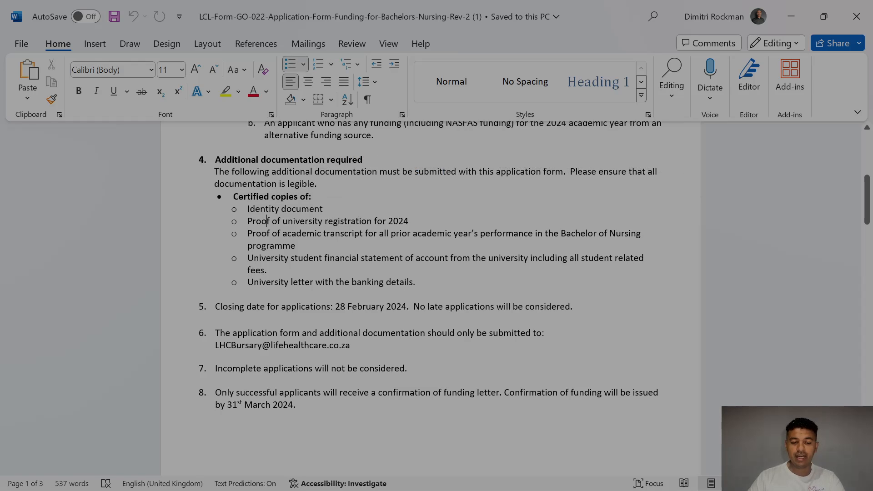
pyautogui.moveTo(247, 209); pyautogui.dragTo(328, 208)
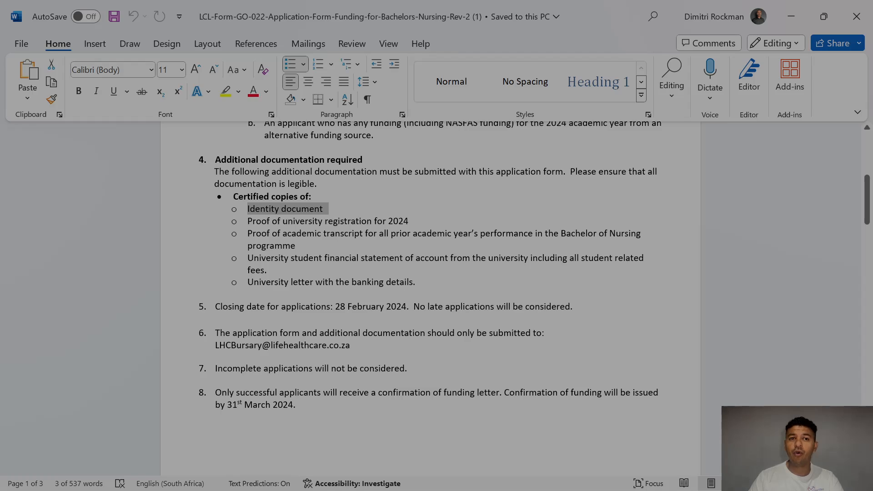
pyautogui.moveTo(868, 210); pyautogui.dragTo(869, 222)
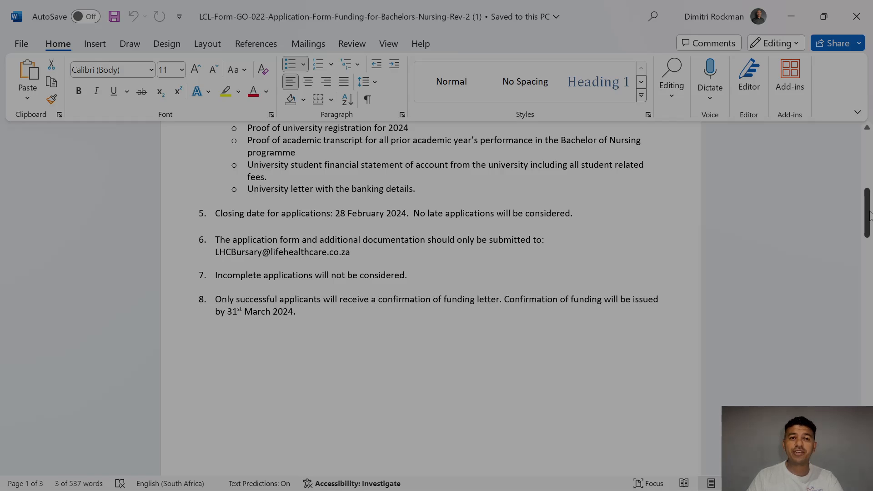
pyautogui.moveTo(869, 216); pyautogui.dragTo(870, 225)
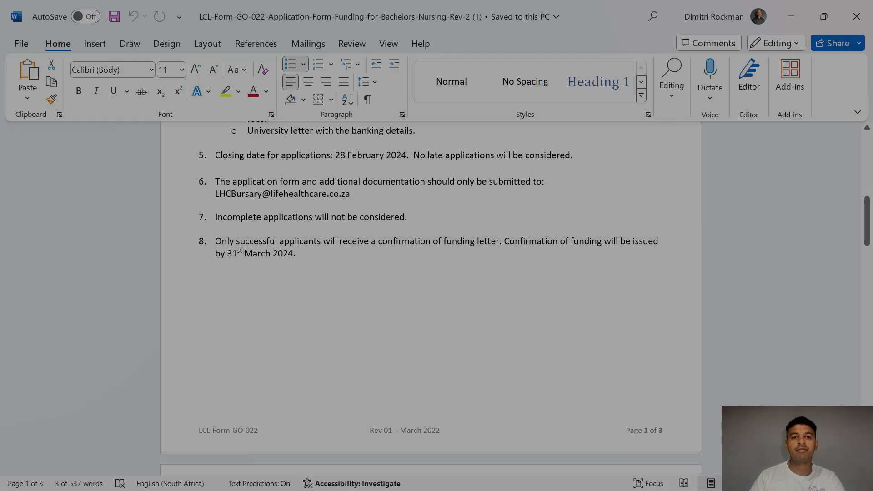
pyautogui.moveTo(867, 209); pyautogui.dragTo(867, 215)
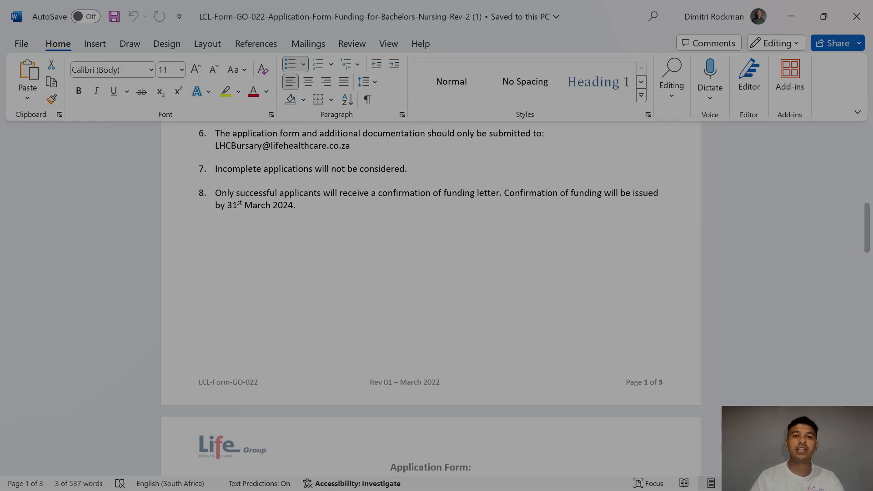
pyautogui.moveTo(867, 218); pyautogui.dragTo(868, 266)
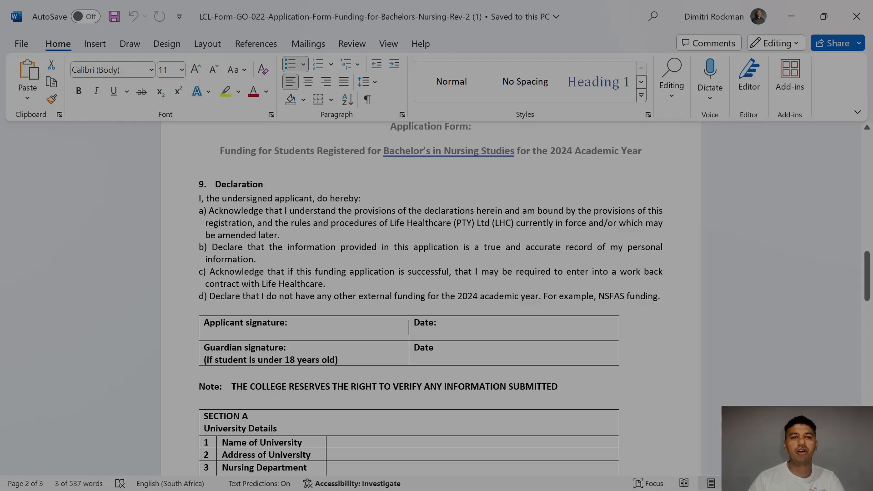
pyautogui.scroll(-3, 867, 280)
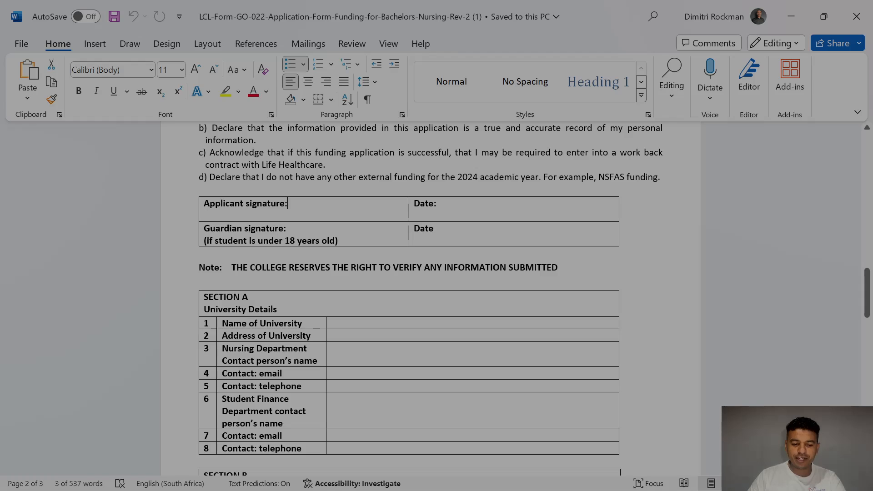
# Step: Enter 27 February 2024 in the applicant's Date cell and remove its bold formatting
pyautogui.click(282, 203)
pyautogui.moveTo(282, 204); pyautogui.dragTo(204, 203)
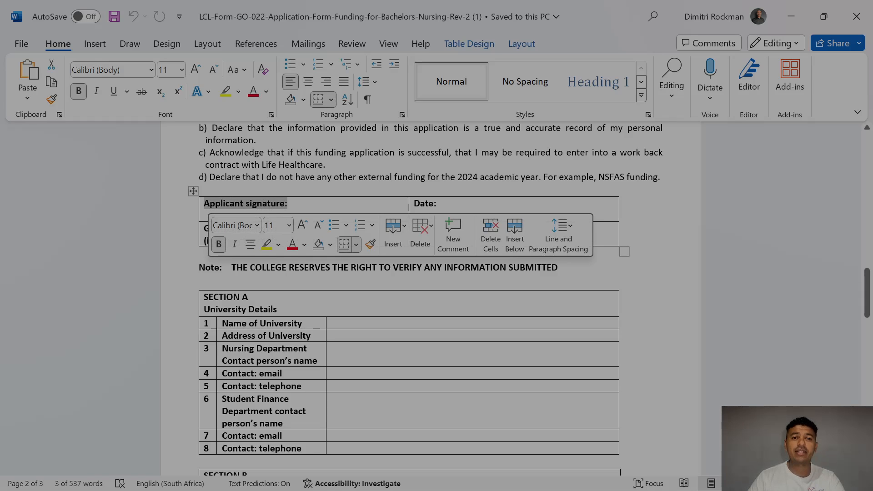
pyautogui.click(445, 205)
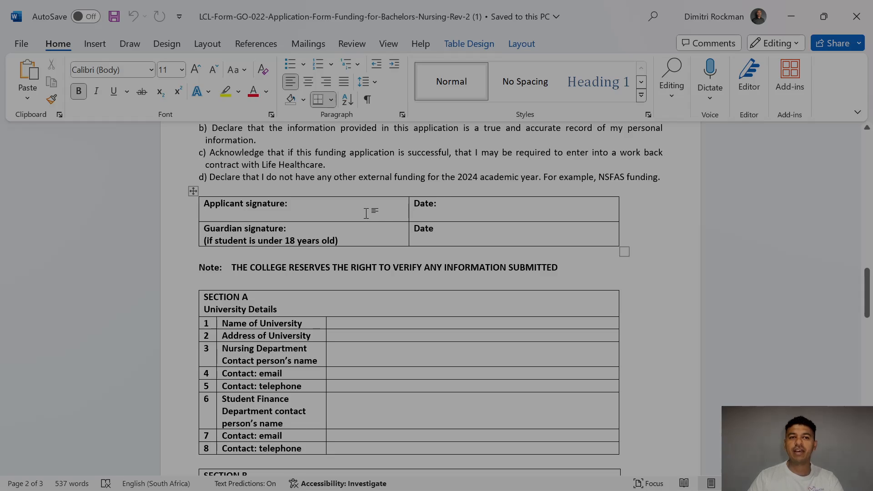
pyautogui.click(307, 212)
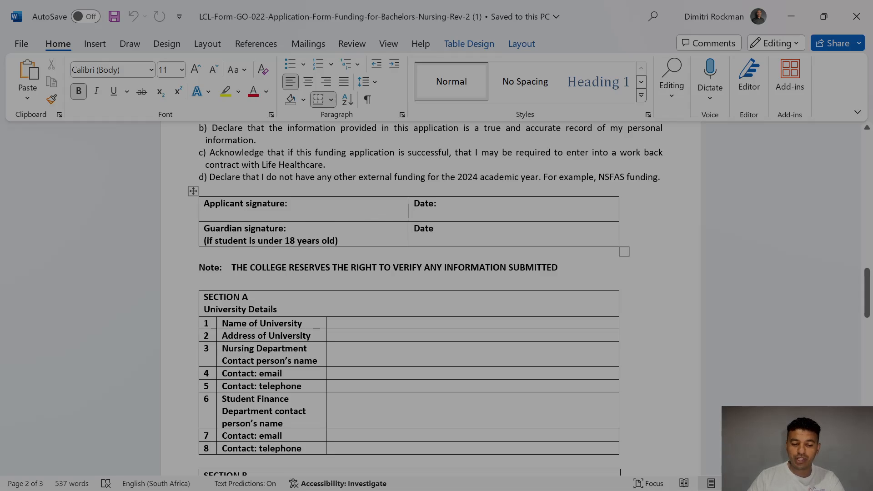
pyautogui.moveTo(315, 207); pyautogui.dragTo(203, 205)
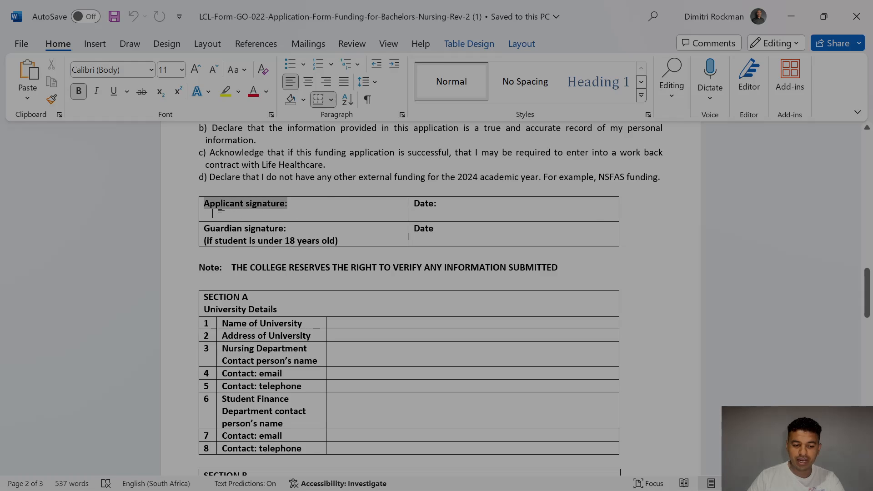
pyautogui.click(460, 203)
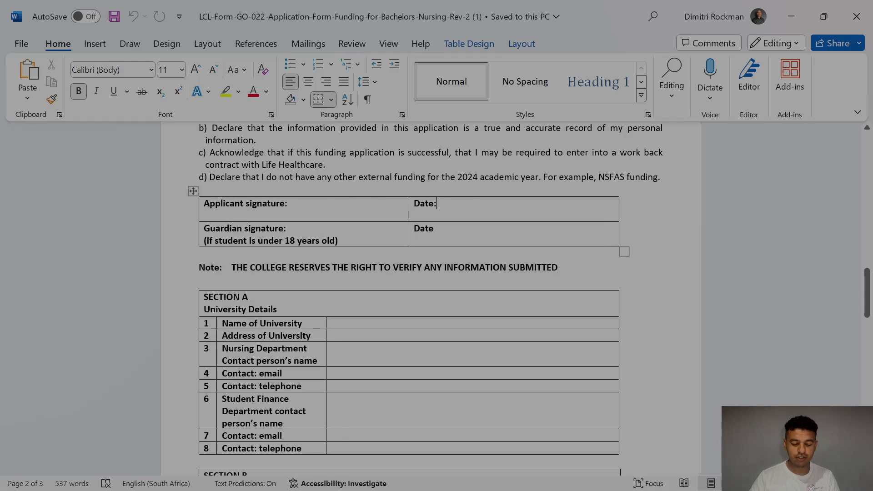
pyautogui.write('2')
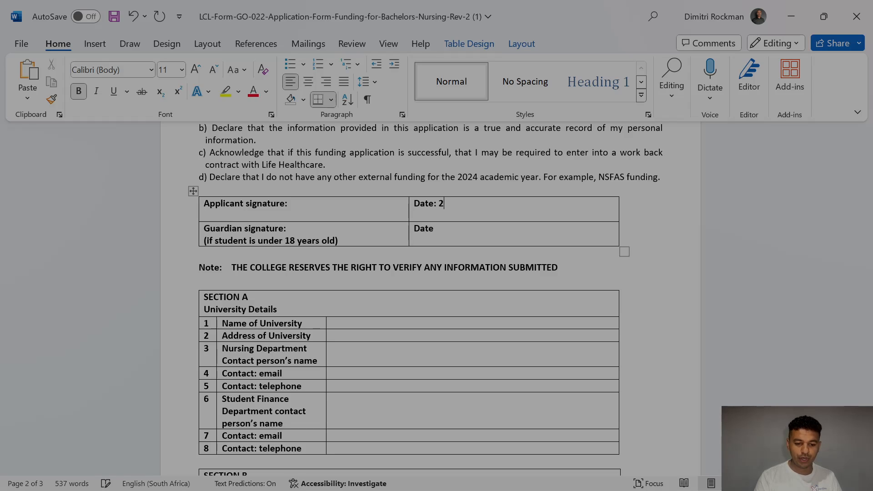
pyautogui.write('7 Febru')
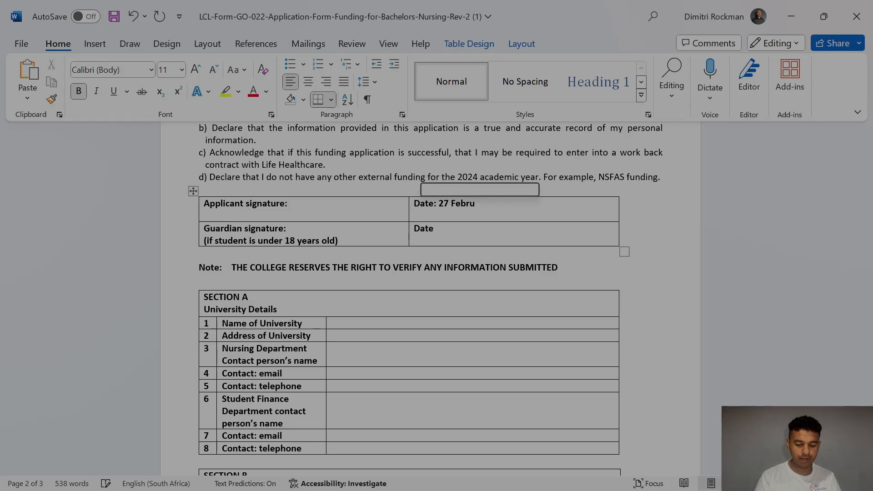
pyautogui.write('ary 2024')
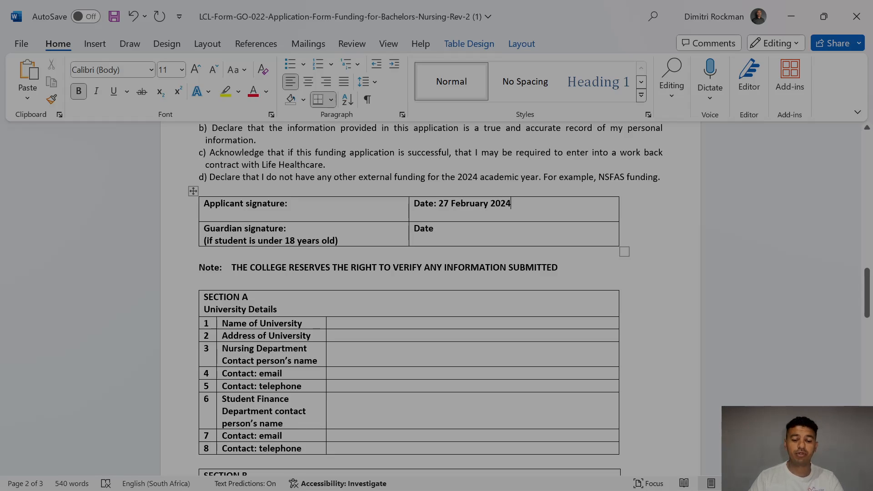
pyautogui.hotkey('shift', 'Left')
pyautogui.hotkey('shift', 'Left')
pyautogui.hotkey('shift', 'Left')
pyautogui.hotkey('shift', 'Left')
pyautogui.hotkey('shift', 'Left')
pyautogui.hotkey('shift', 'Left')
pyautogui.hotkey('shift', 'Left')
pyautogui.hotkey('shift', 'Left')
pyautogui.hotkey('shift', 'Left')
pyautogui.hotkey('shift', 'Left')
pyautogui.hotkey('shift', 'Left')
pyautogui.hotkey('shift', 'Left')
pyautogui.hotkey('shift', 'Left')
pyautogui.hotkey('shift', 'Left')
pyautogui.hotkey('shift', 'Left')
pyautogui.hotkey('shift', 'Left')
pyautogui.hotkey('shift', 'Left')
pyautogui.hotkey('shift', 'Left')
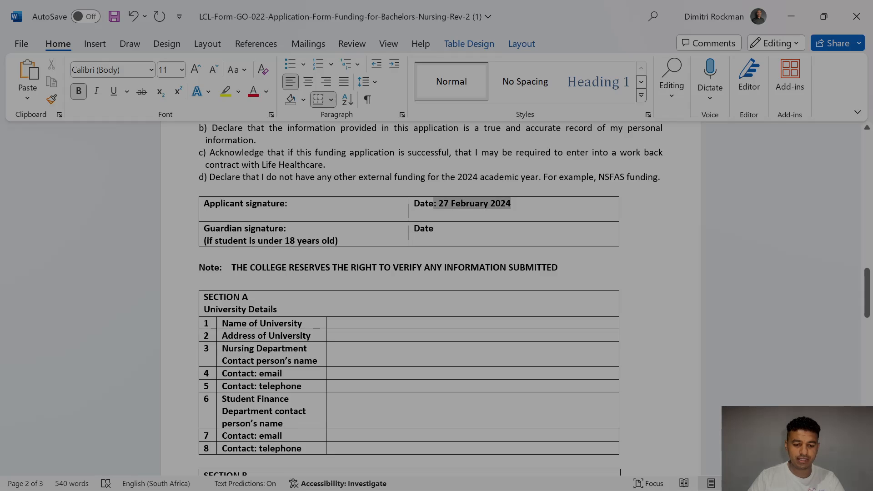
pyautogui.hotkey('shift', 'Down')
pyautogui.hotkey('shift', 'Up')
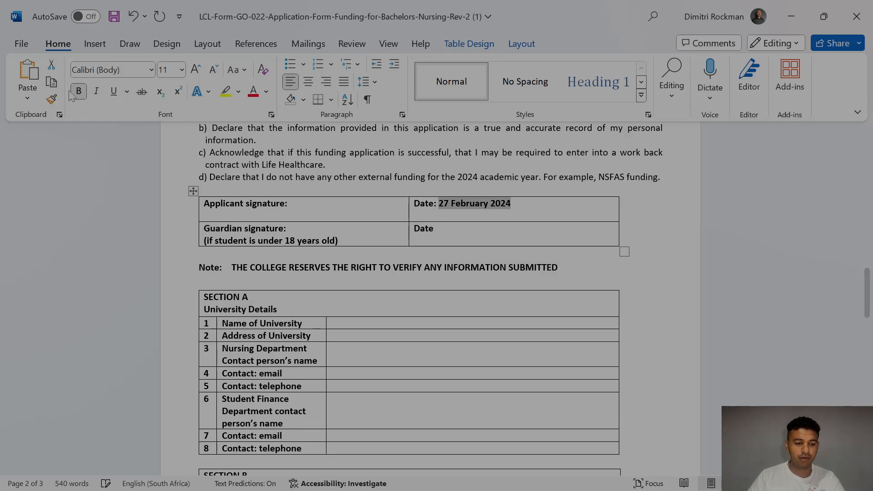
pyautogui.click(81, 93)
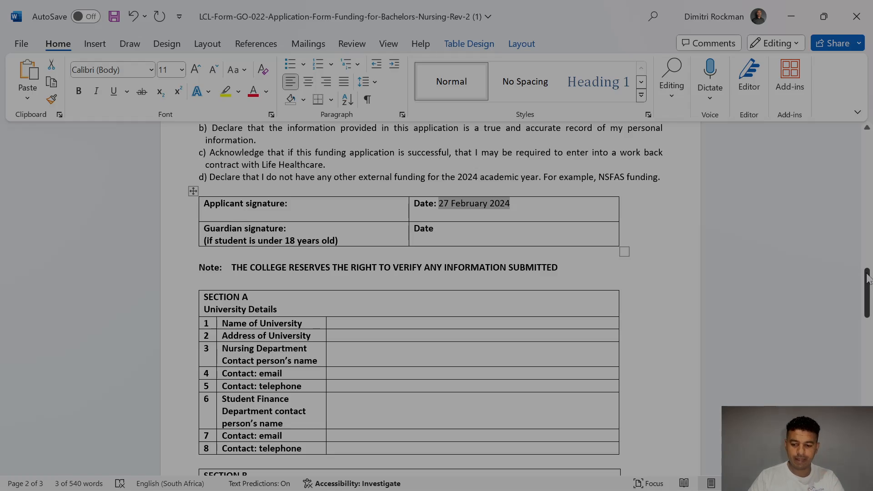
# Step: Enter UWC, Bellvile, and the Nursing Department contact's name, e-mail and telephone number
pyautogui.moveTo(869, 281)
pyautogui.mouseDown()
pyautogui.moveTo(870, 377)
pyautogui.moveTo(870, 286)
pyautogui.mouseUp()
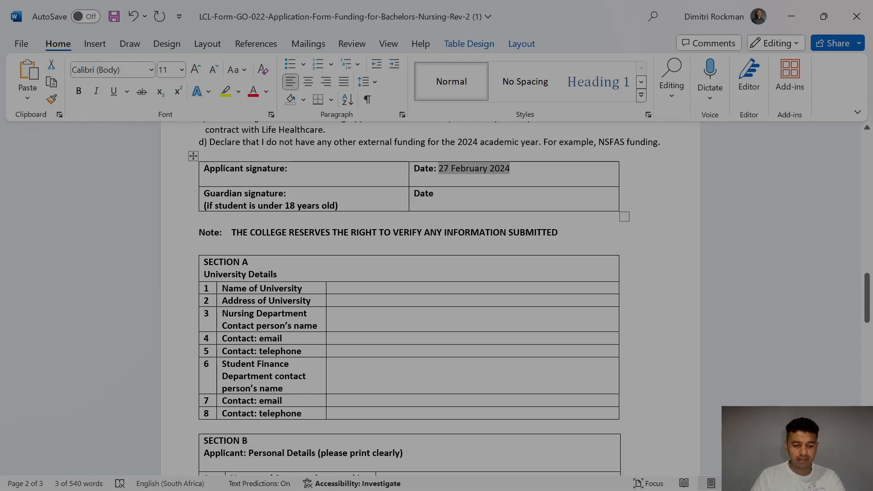
pyautogui.click(331, 288)
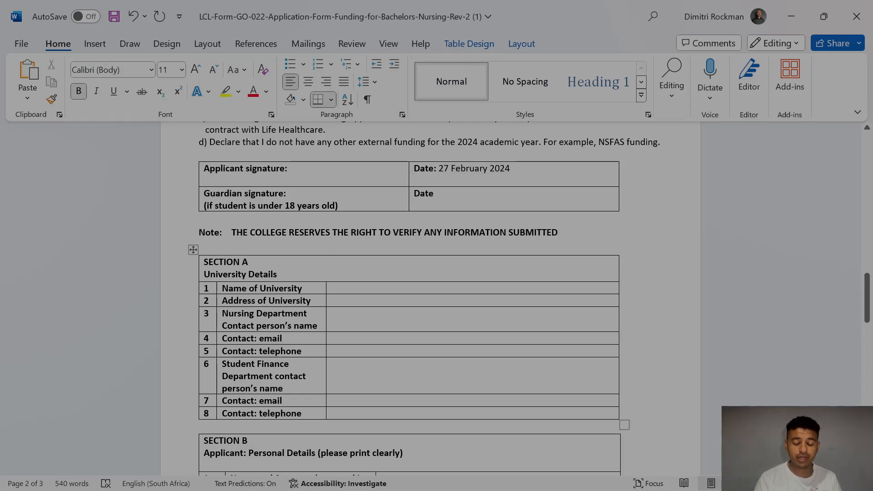
pyautogui.write('UWC')
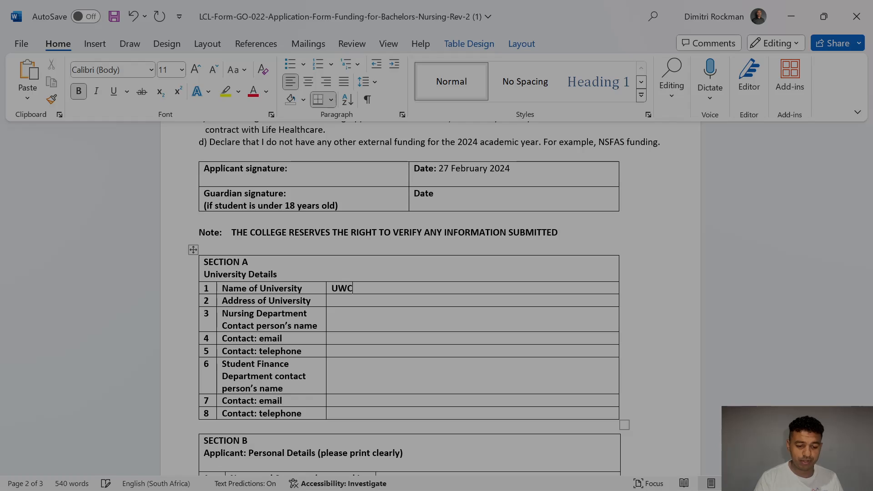
pyautogui.press('Down')
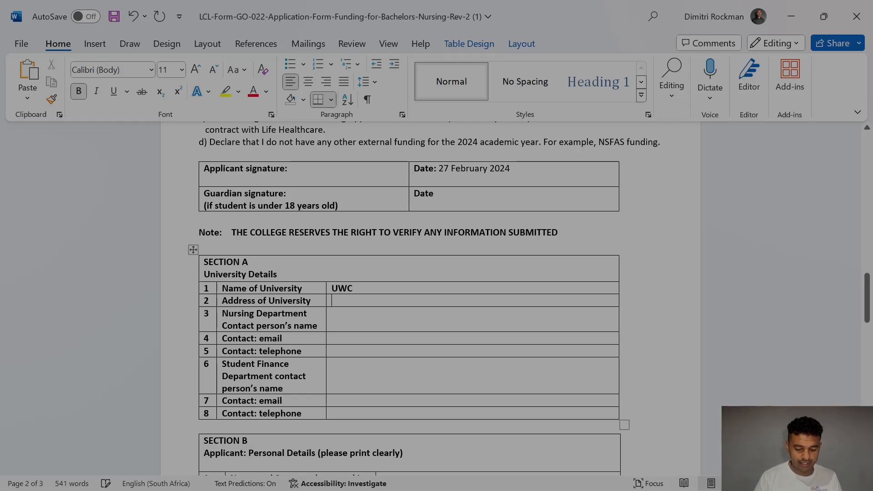
pyautogui.write('Bellvile')
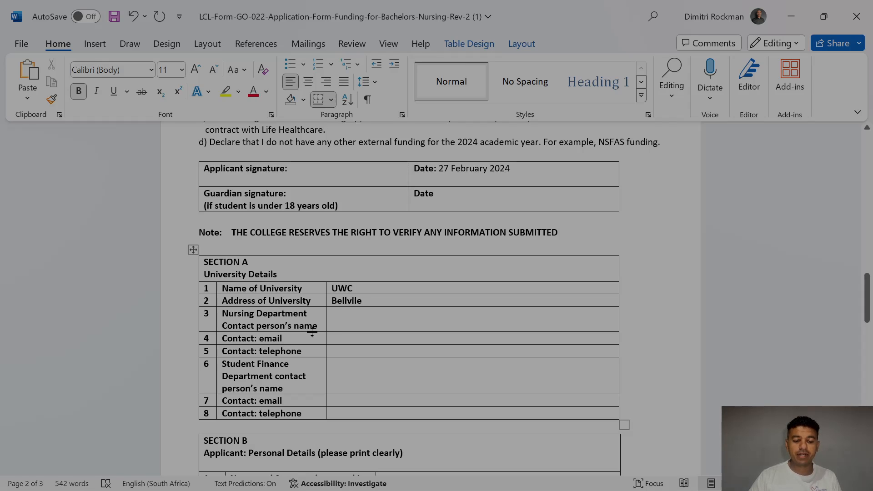
pyautogui.click(376, 314)
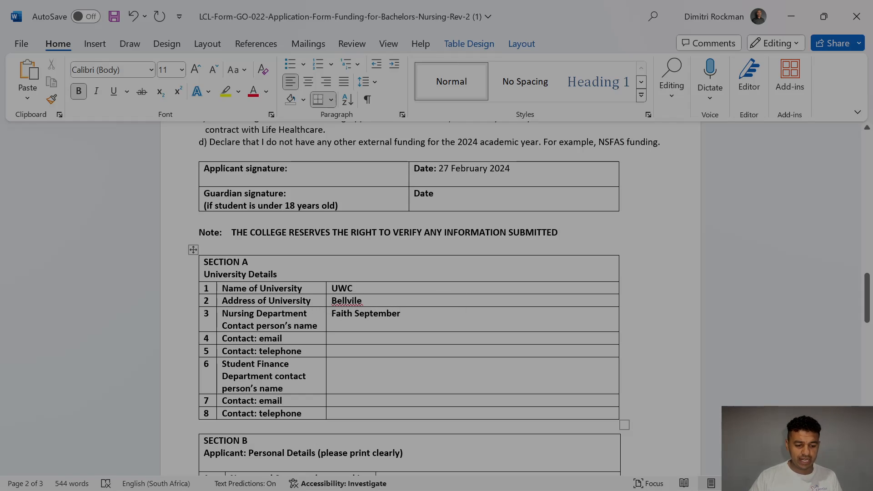
pyautogui.click(338, 339)
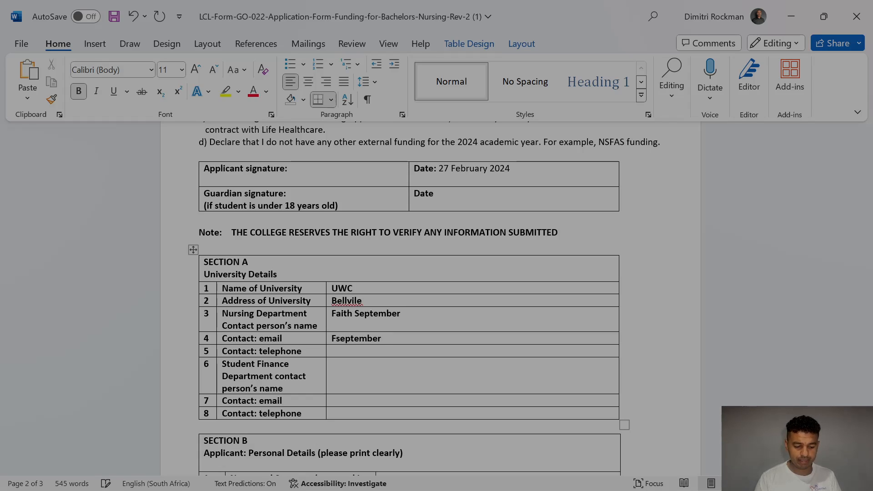
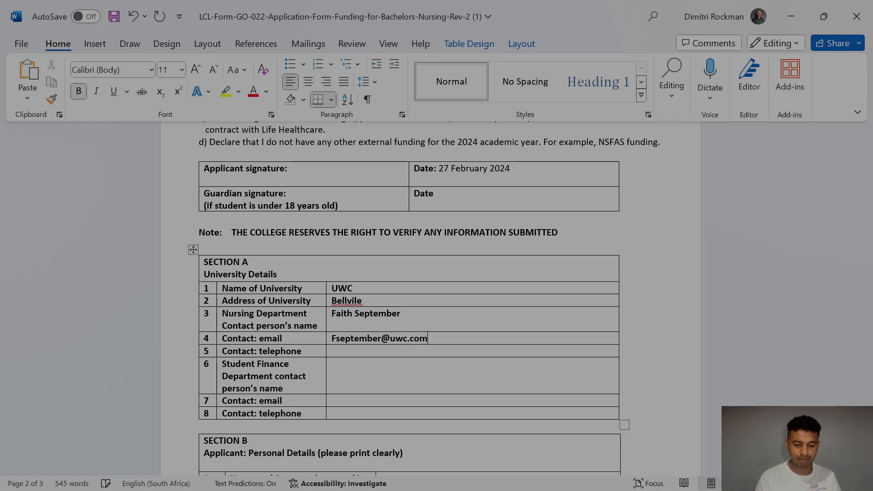
pyautogui.scroll(1, 409, 339)
pyautogui.click(338, 416)
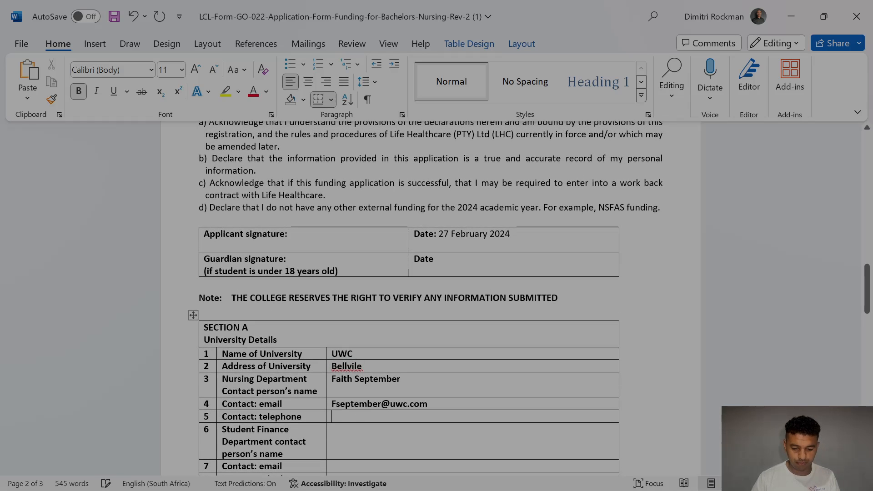
pyautogui.write('0987654321')
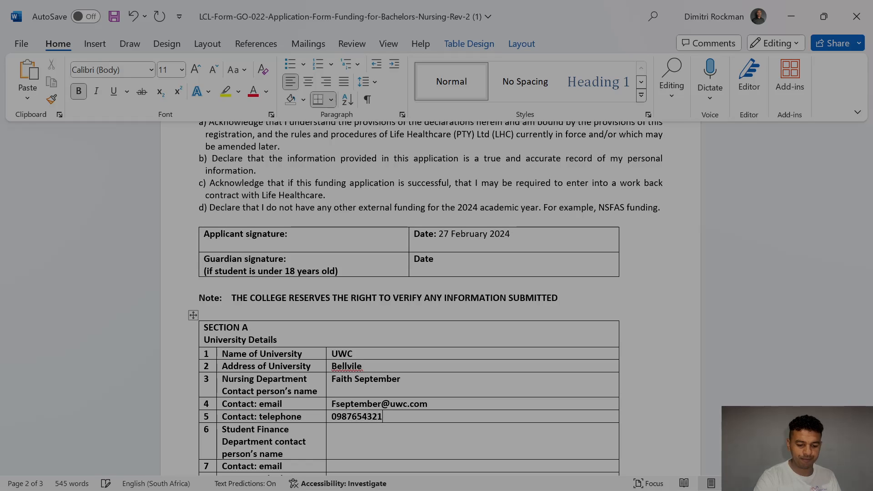
# Step: Enter the Student Finance contact's name, e-mail address and telephone number
pyautogui.scroll(1, 409, 295)
pyautogui.scroll(-3, 409, 296)
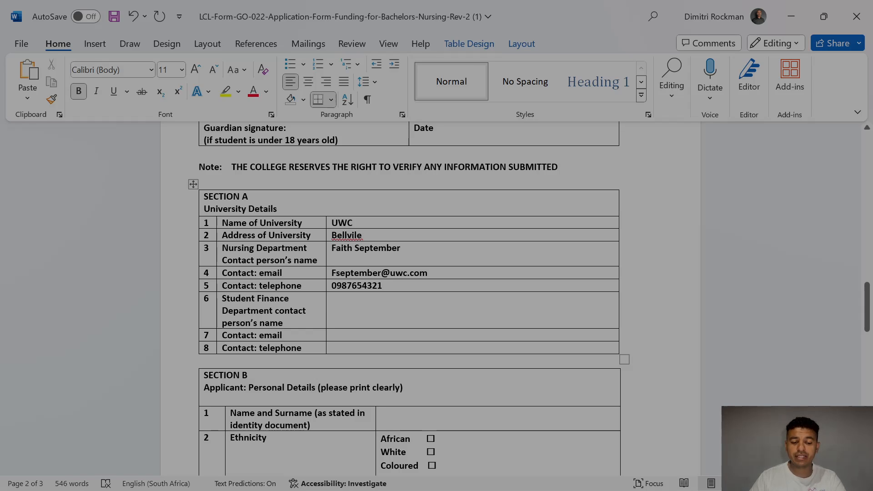
pyautogui.click(332, 299)
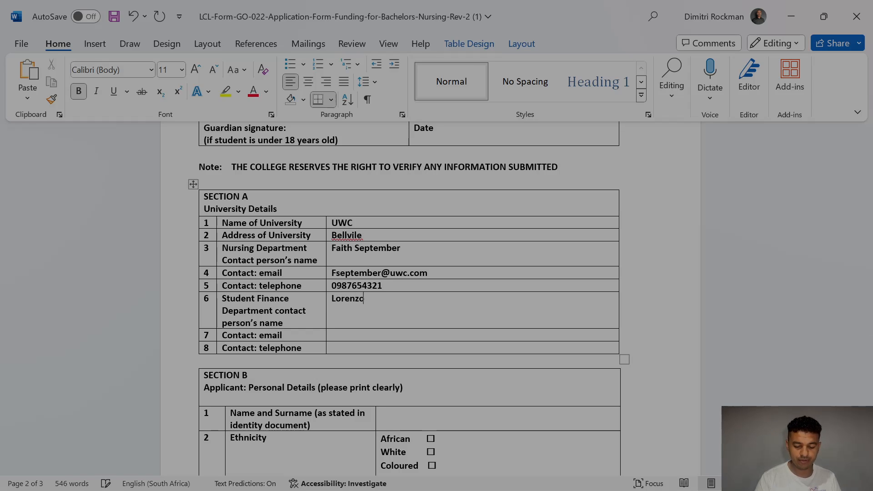
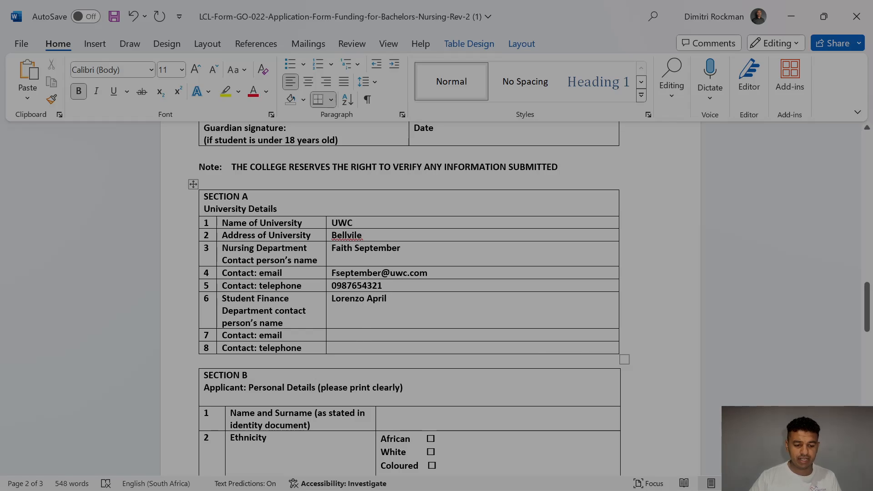
pyautogui.click(366, 334)
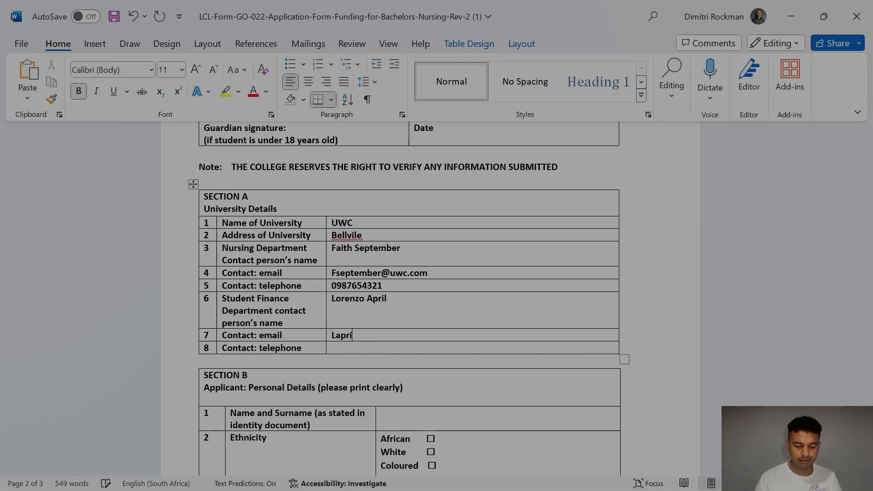
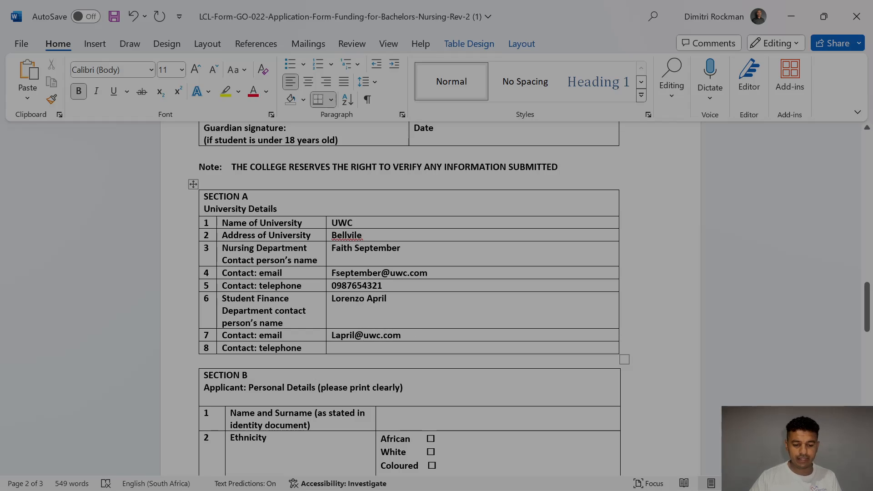
pyautogui.click(355, 350)
pyautogui.write('0987654321')
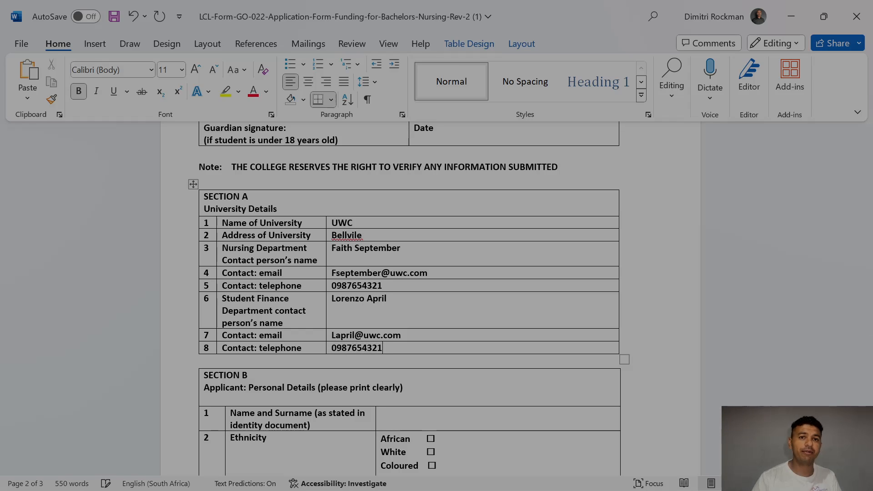
pyautogui.moveTo(869, 317); pyautogui.dragTo(869, 342)
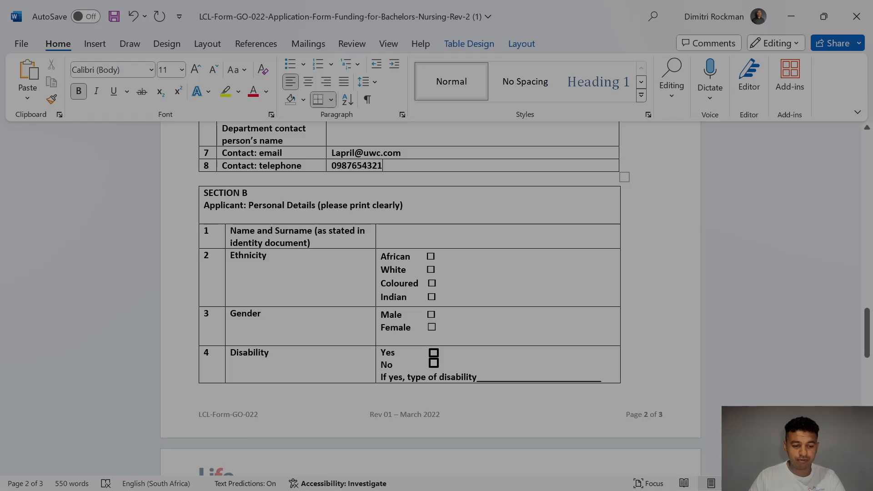
# Step: Enter the applicant's full name and tick African ethnicity and Female gender
pyautogui.click(382, 231)
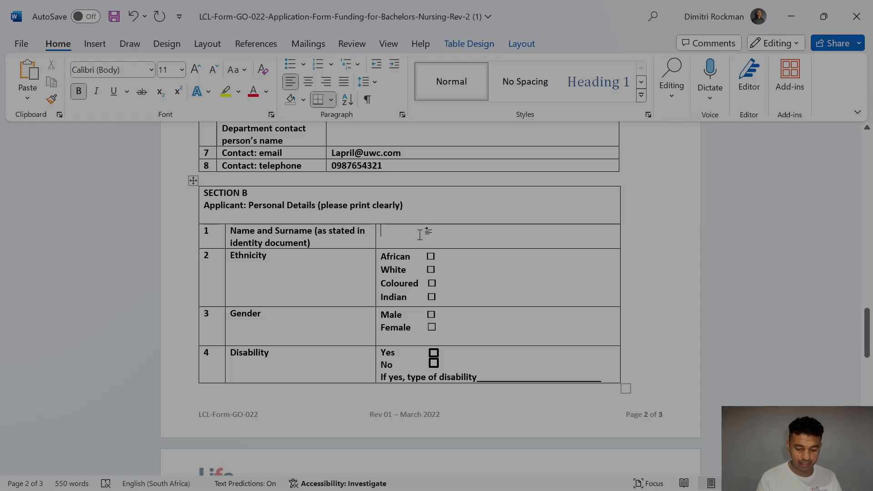
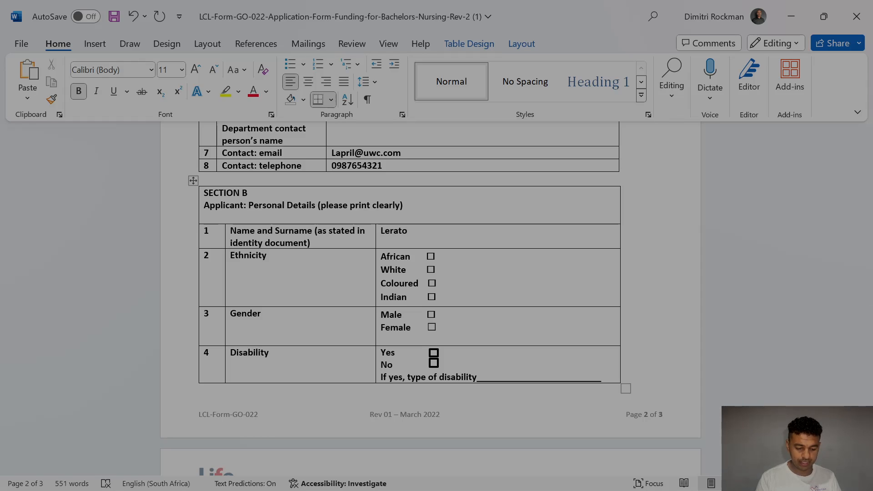
pyautogui.scroll(3, 410, 273)
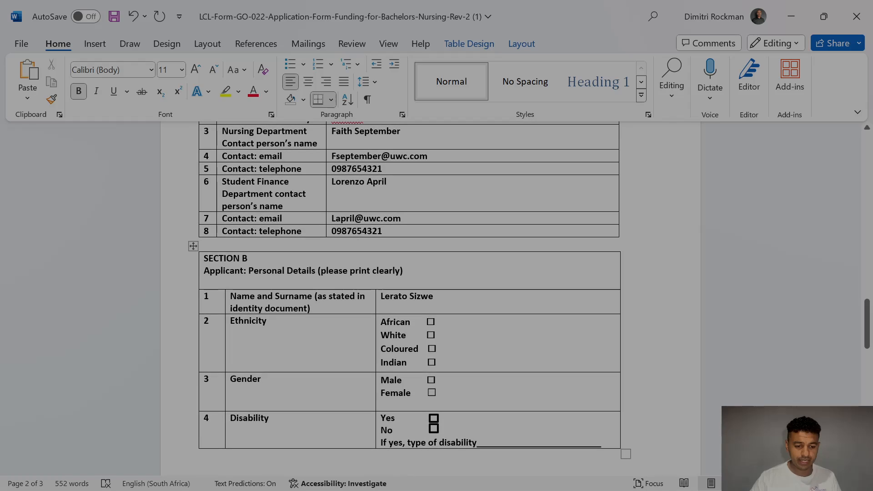
pyautogui.scroll(-3, 430, 299)
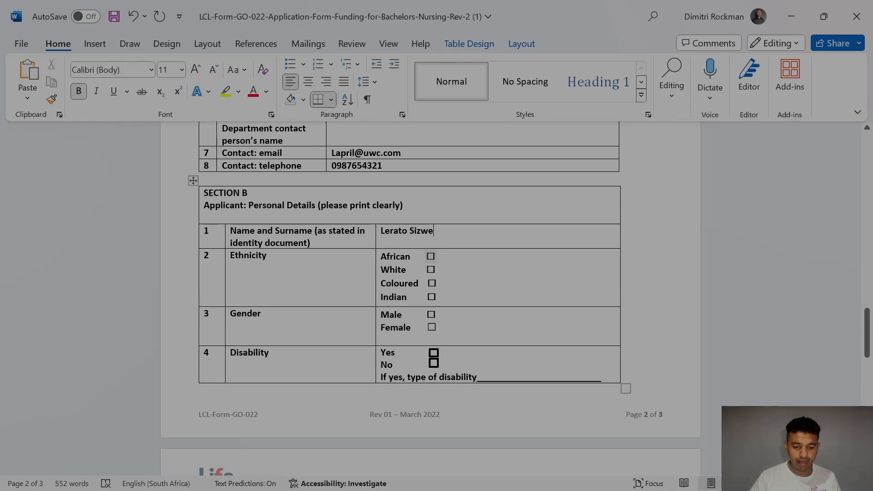
pyautogui.click(431, 256)
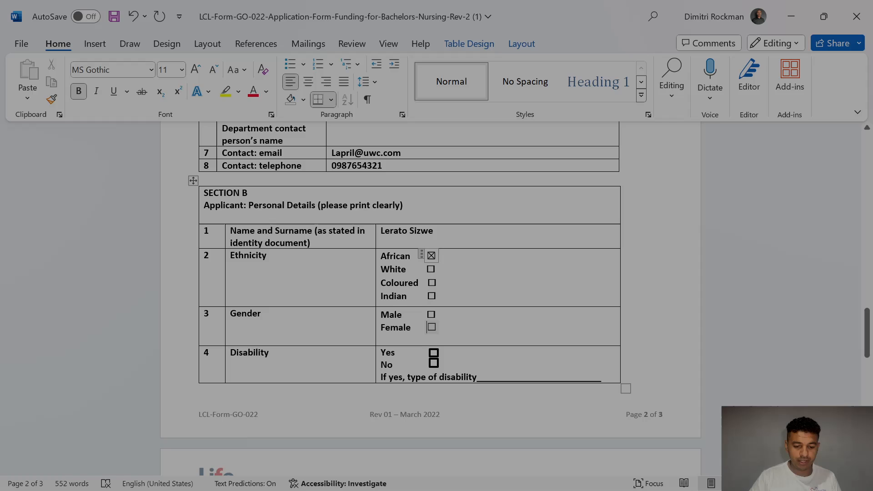
pyautogui.click(431, 327)
# Step: Try a Disability box, then toggle the Male gender box until it is left unticked
pyautogui.moveTo(867, 340); pyautogui.dragTo(868, 352)
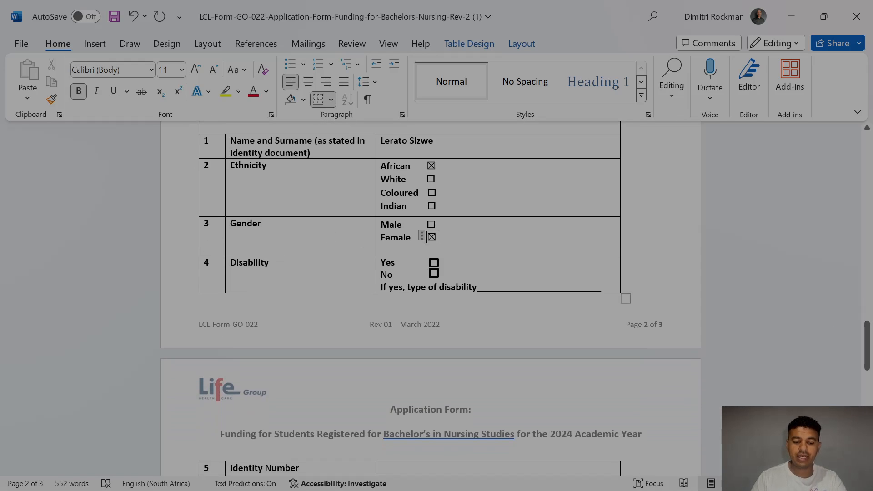
pyautogui.click(433, 268)
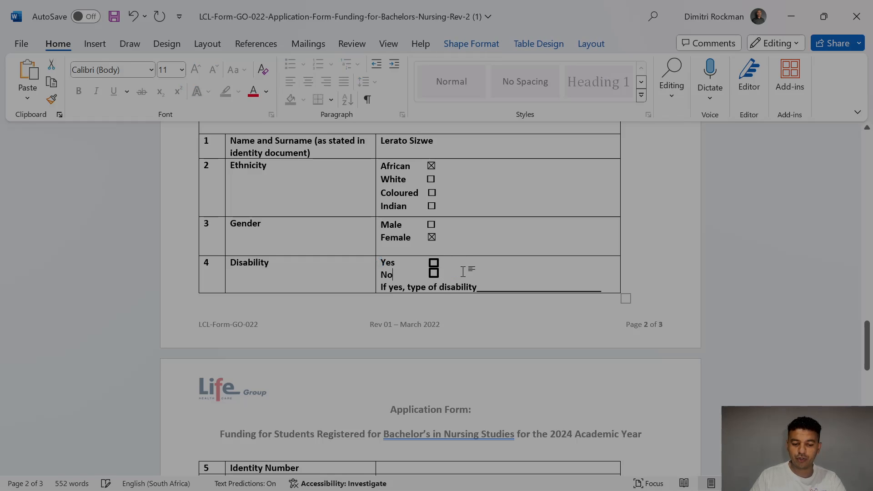
pyautogui.click(432, 224)
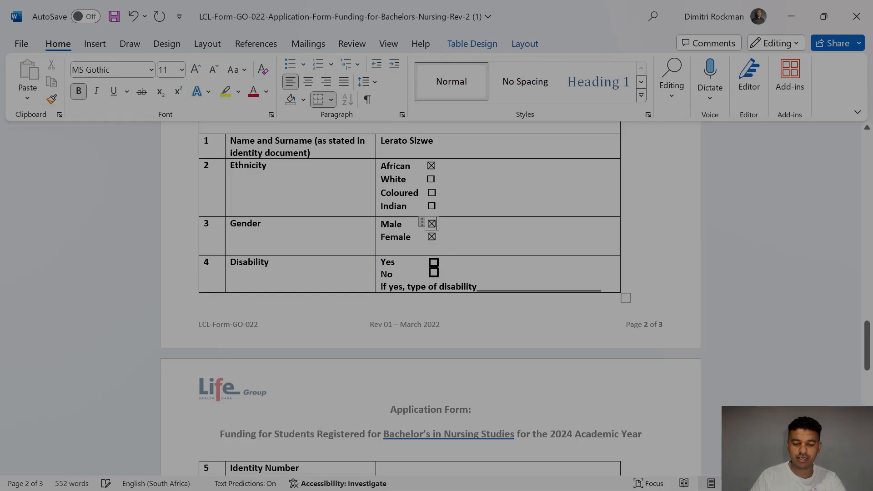
pyautogui.click(432, 224)
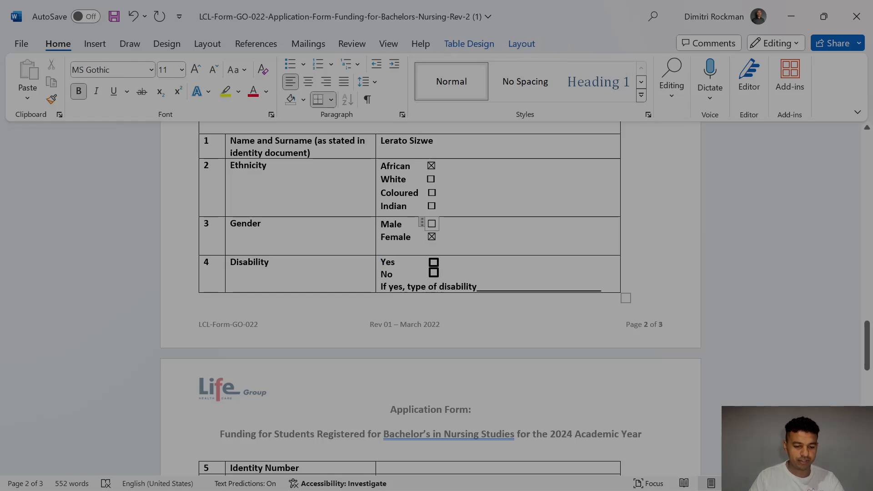
pyautogui.click(431, 223)
pyautogui.click(431, 223)
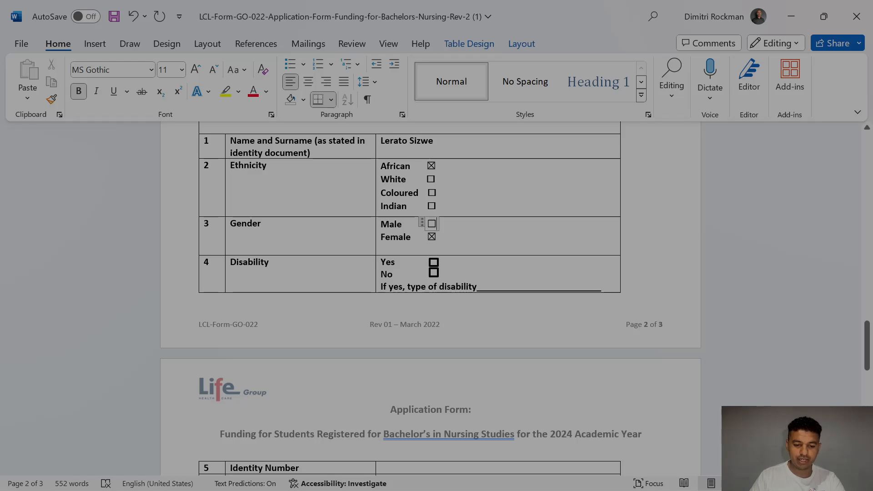
pyautogui.click(431, 224)
pyautogui.click(431, 224)
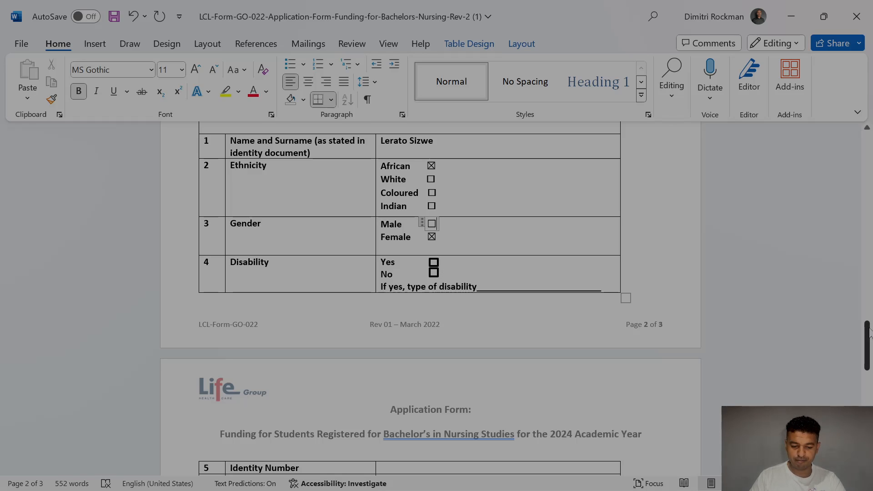
# Step: Enter the applicant's identity number, telephone, mobile, e-mail and physical address
pyautogui.scroll(-4, 869, 332)
pyautogui.click(462, 271)
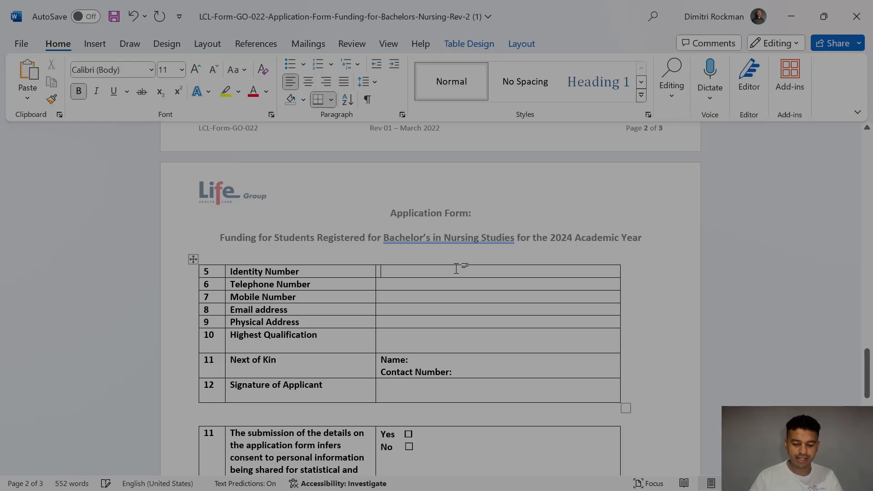
pyautogui.write('0987654321123')
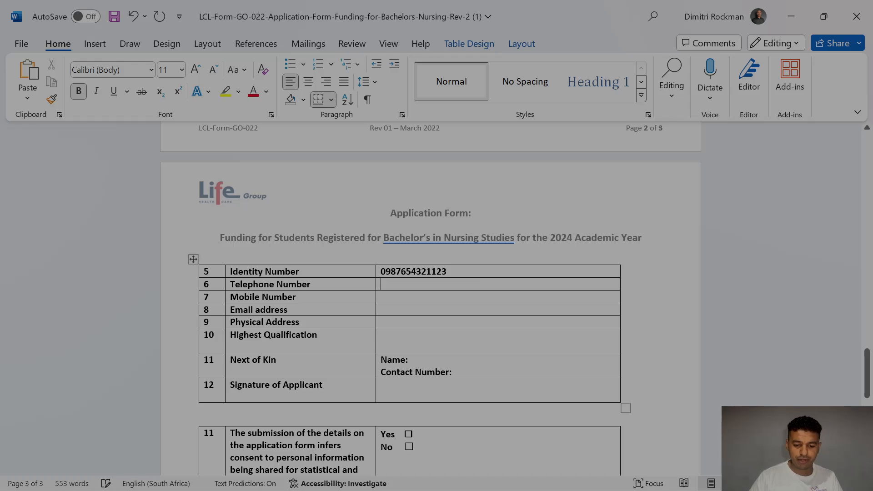
pyautogui.write('098765432')
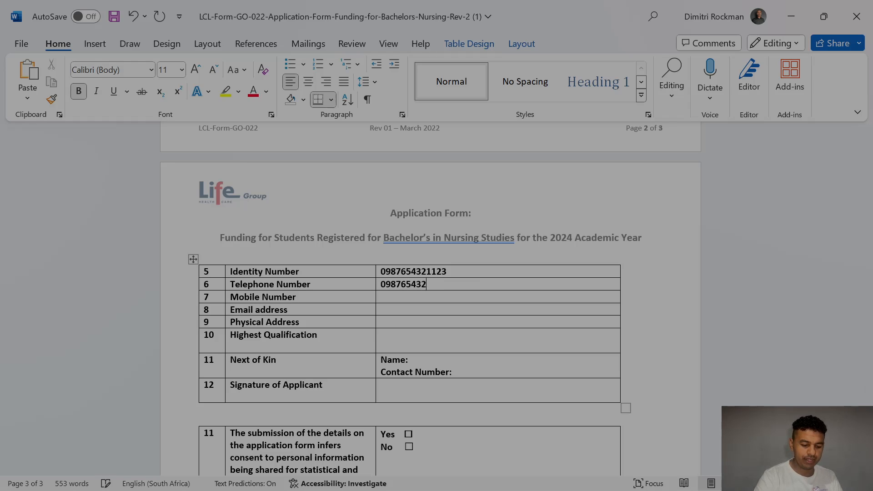
pyautogui.write('1')
pyautogui.press('Down')
pyautogui.write('0')
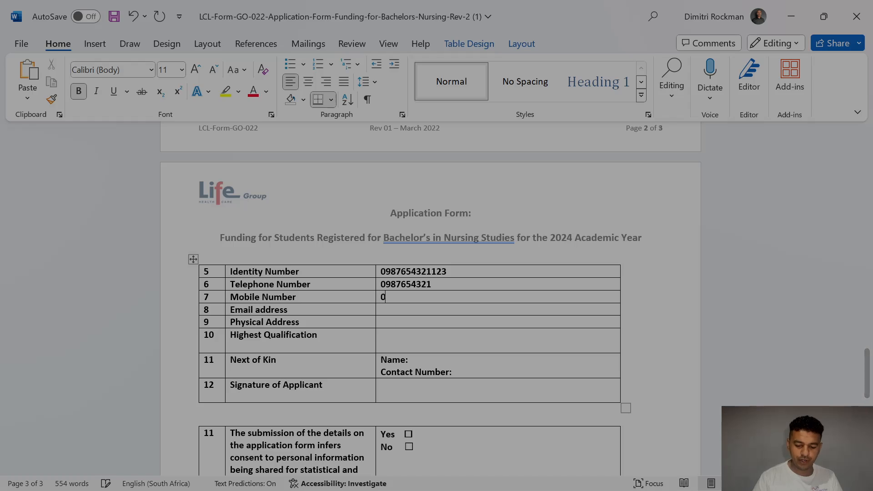
pyautogui.write('987654321')
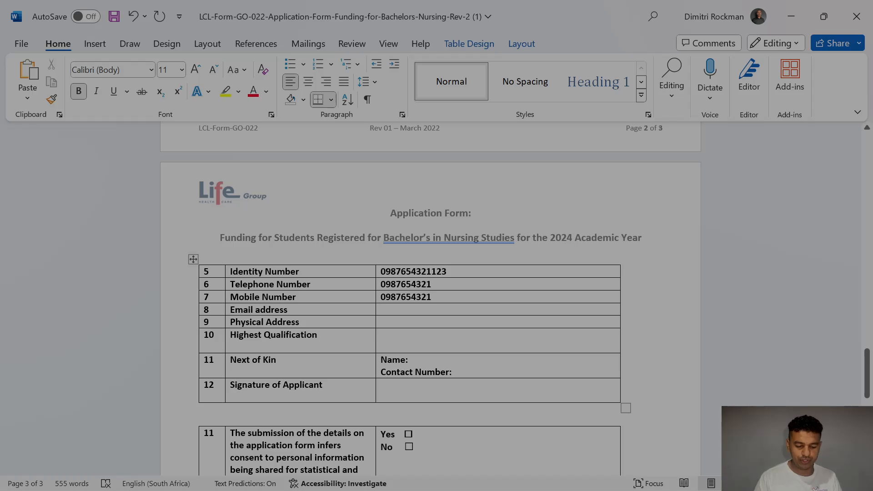
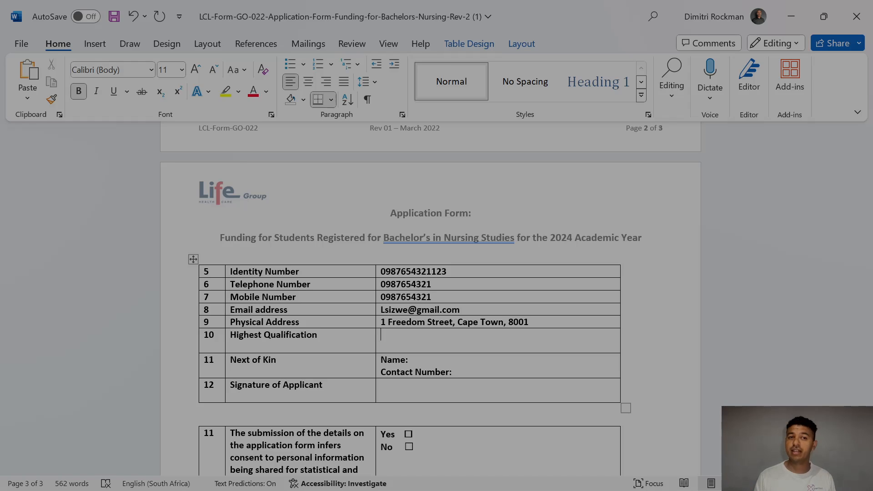
# Step: Enter 'Matric and 1st year in my degree (NQF level 5)' as qualification, plus the next of kin's contact number
pyautogui.write('Matric ')
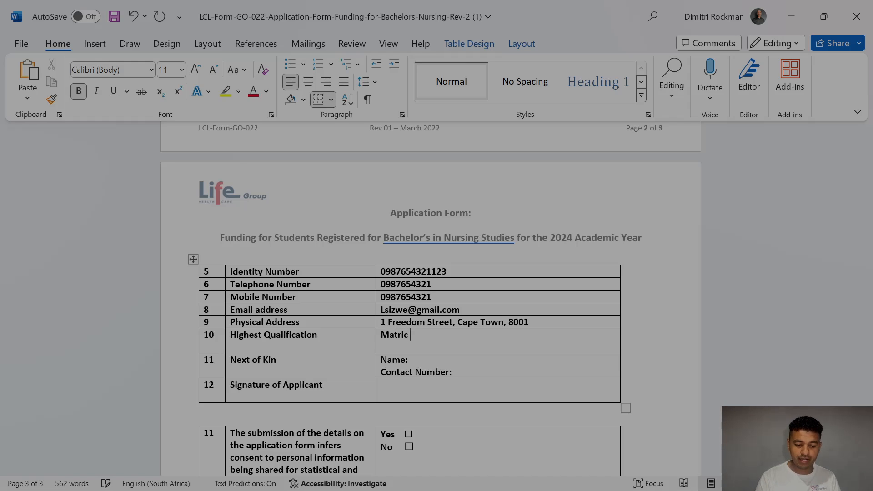
pyautogui.write('and ')
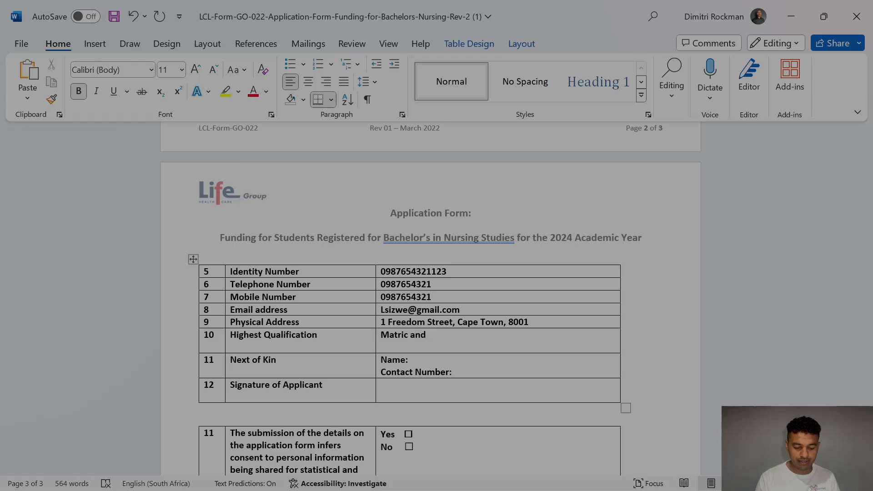
pyautogui.write('1y')
pyautogui.press('BackSpace')
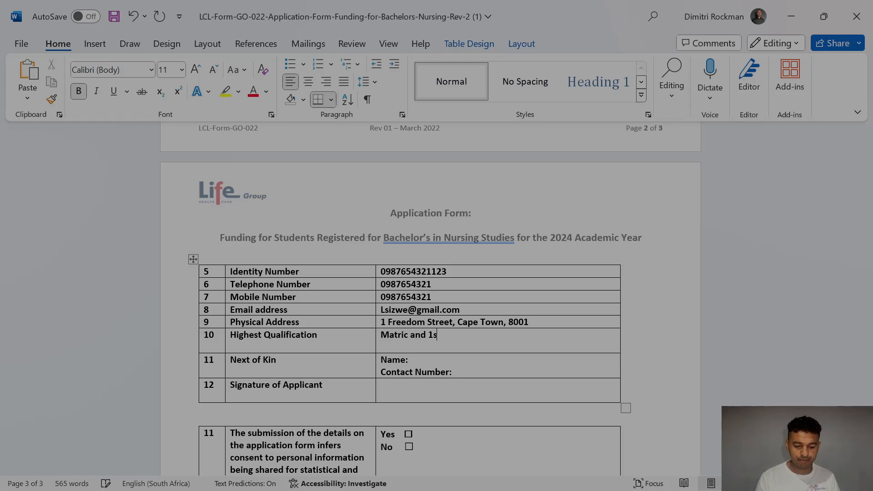
pyautogui.write('st year ')
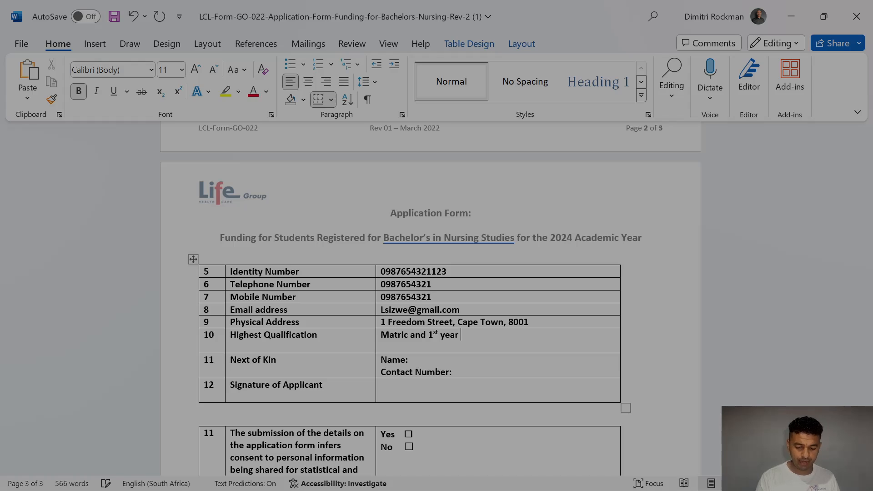
pyautogui.write('in my degree (NQF ')
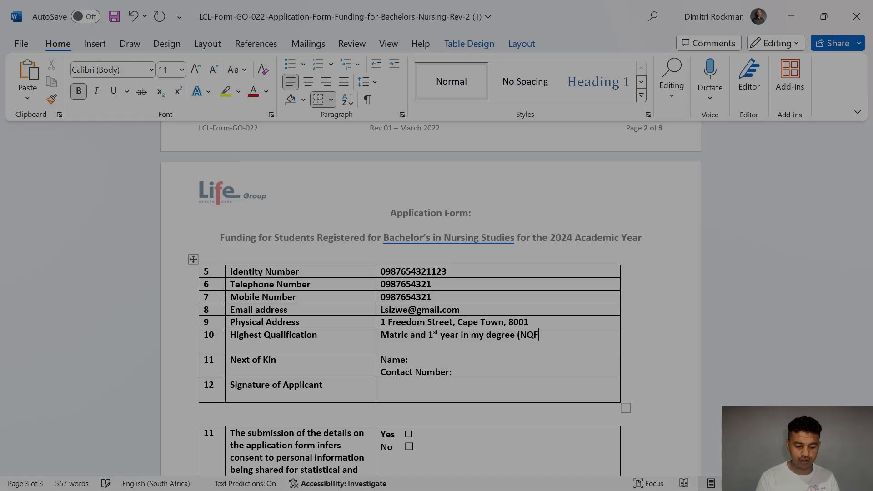
pyautogui.write('level')
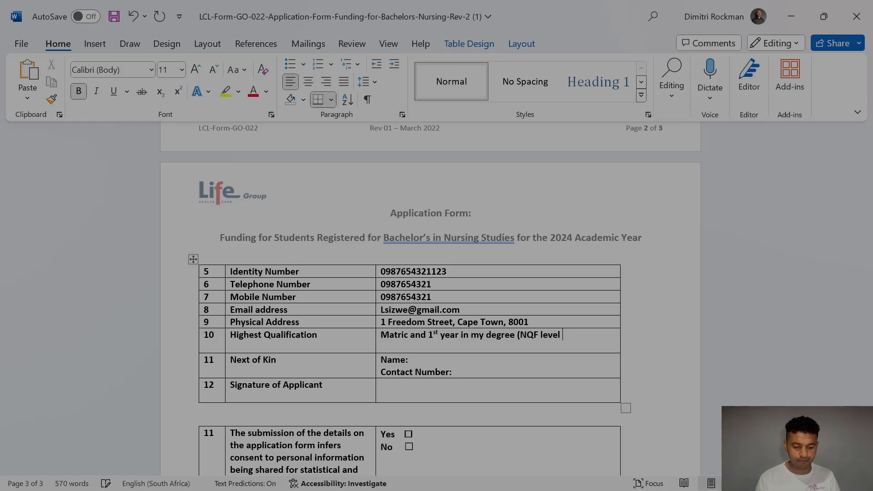
pyautogui.write(' 5)')
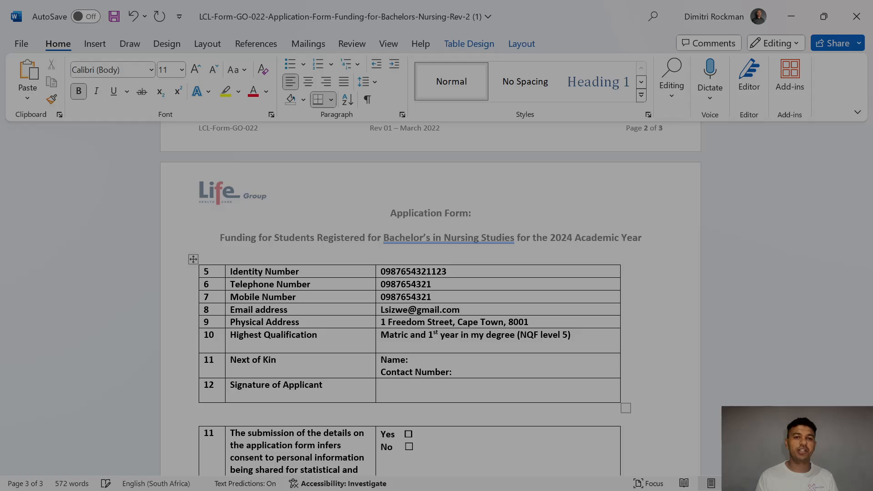
pyautogui.write('Sipho Contact')
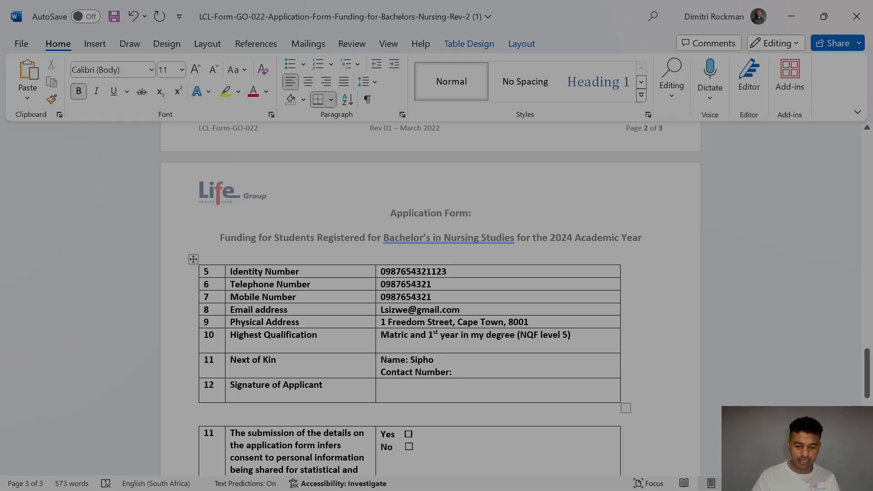
pyautogui.write(' Number: 098')
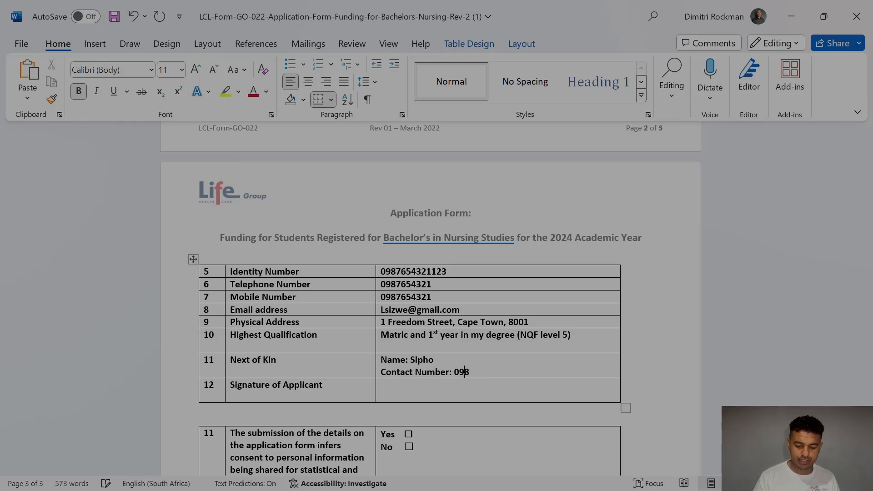
pyautogui.write('7654321')
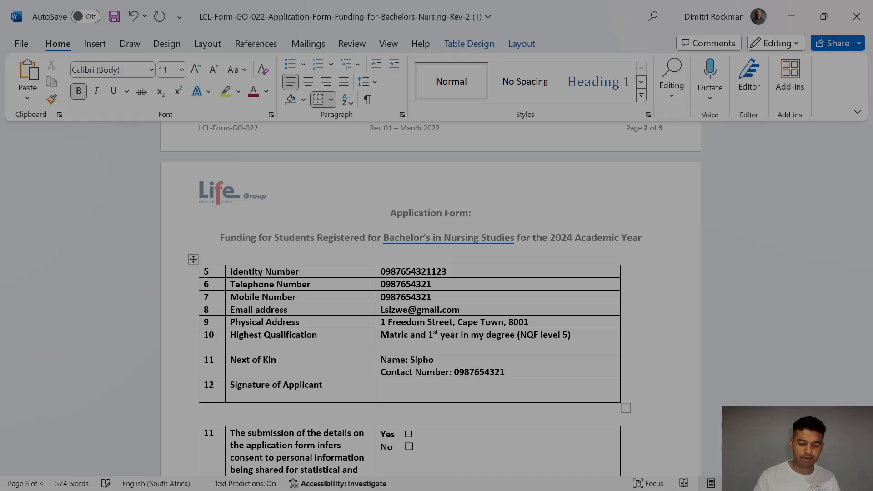
pyautogui.click(496, 390)
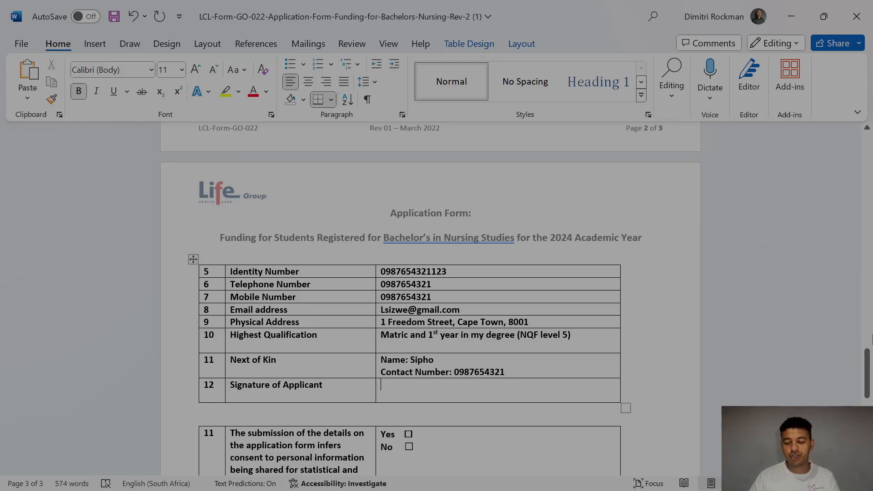
pyautogui.scroll(-4, 431, 300)
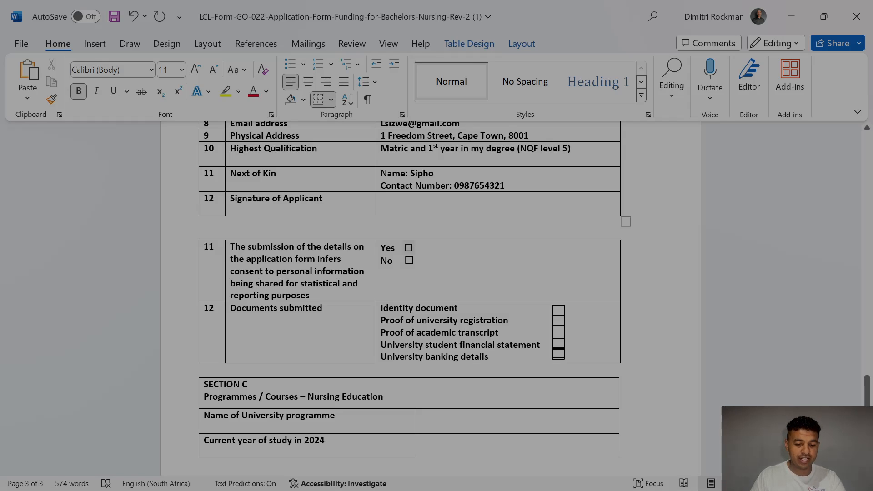
# Step: Tick Yes to consent to information sharing
pyautogui.click(408, 248)
pyautogui.scroll(-2, 408, 248)
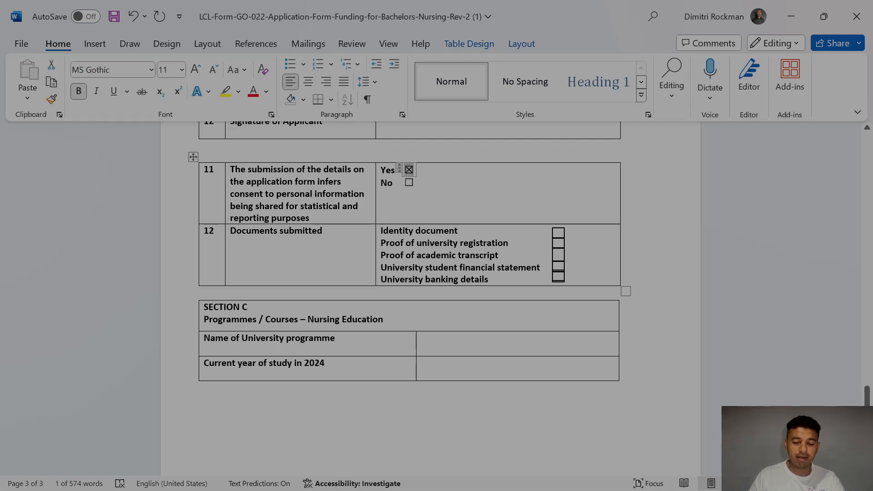
pyautogui.click(559, 266)
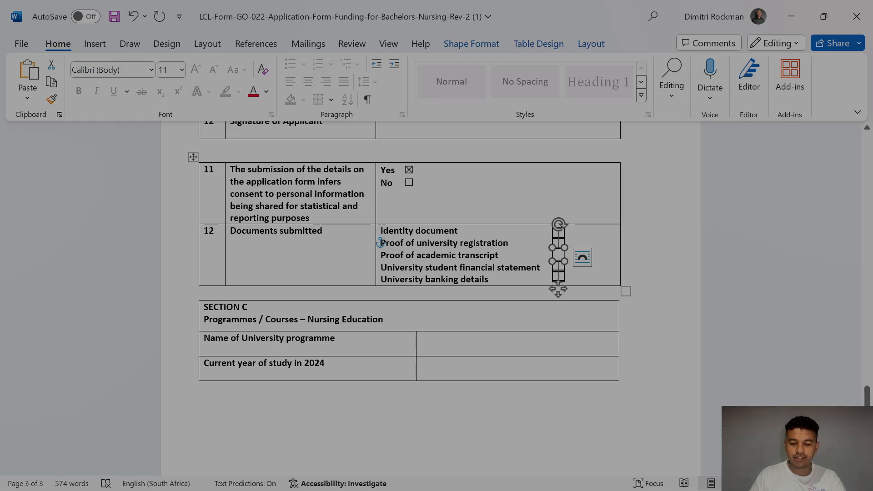
pyautogui.click(609, 276)
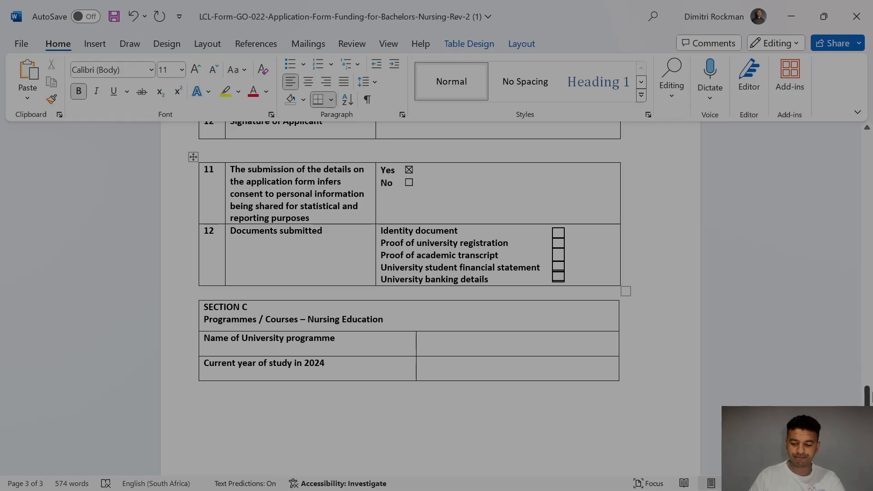
pyautogui.scroll(-4, 867, 393)
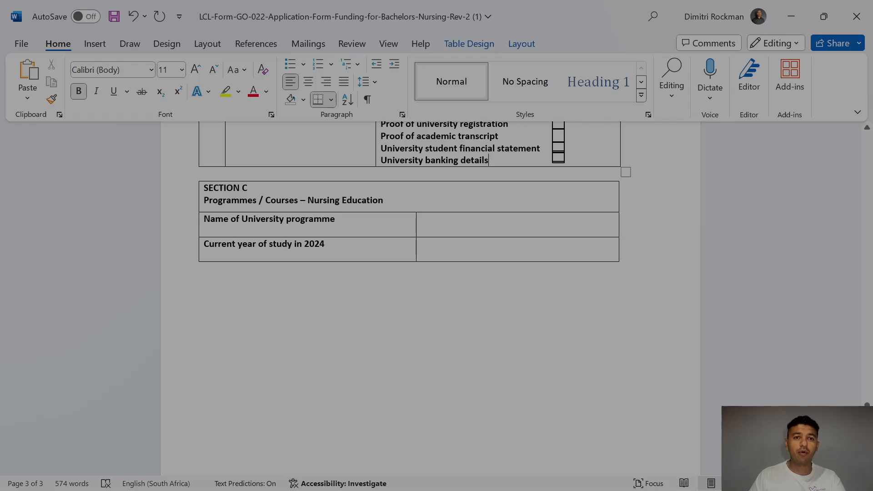
# Step: Enter 'Bachelor's of Nursing Degree' as the programme and '2nd Year' as the 2024 study year
pyautogui.click(423, 219)
pyautogui.write('Bacge')
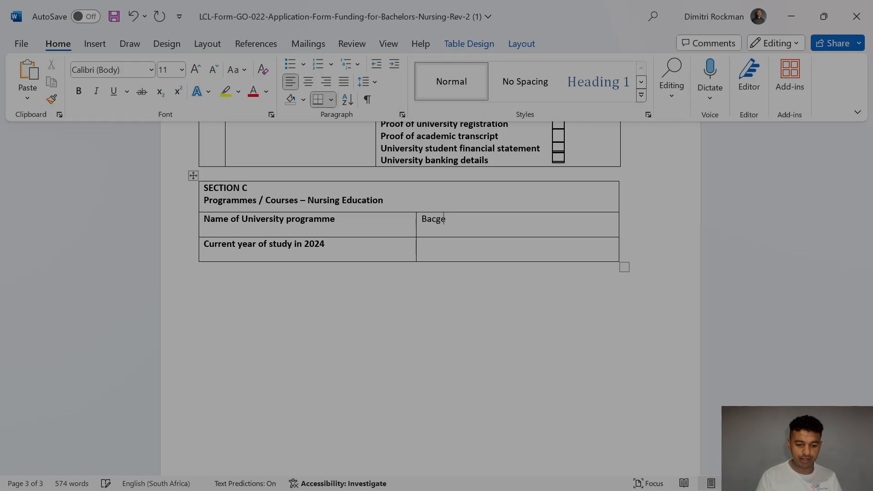
pyautogui.press('BackSpace')
pyautogui.press('BackSpace')
pyautogui.write('helo')
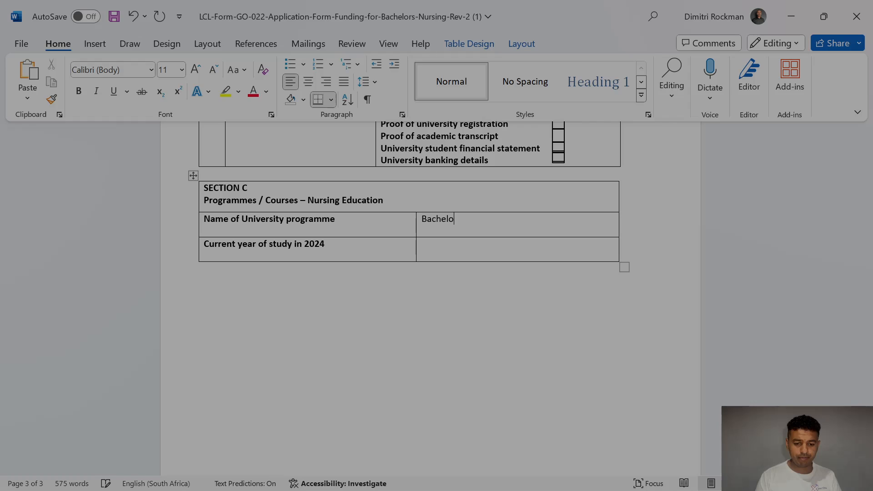
pyautogui.write("r's of ")
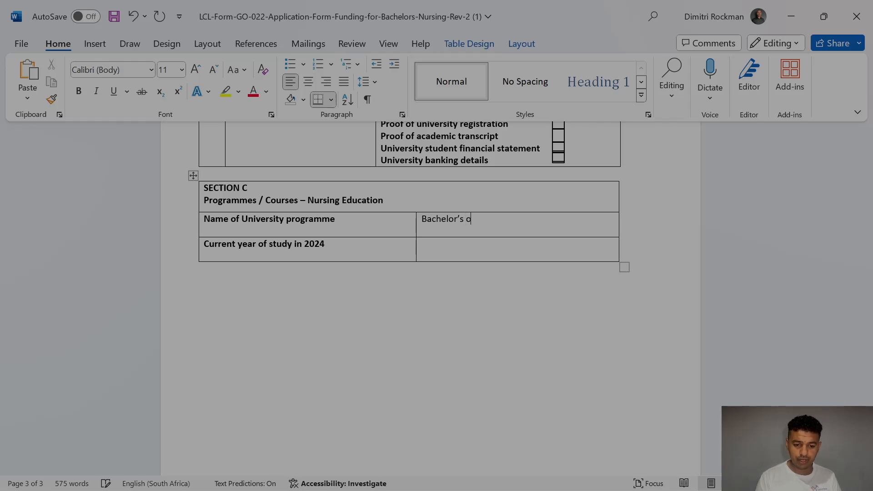
pyautogui.write('Nursing Degree')
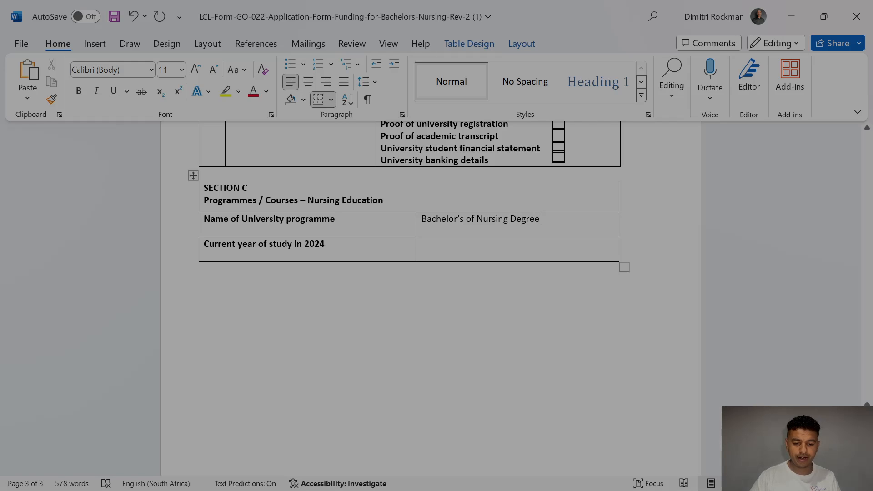
pyautogui.click(461, 252)
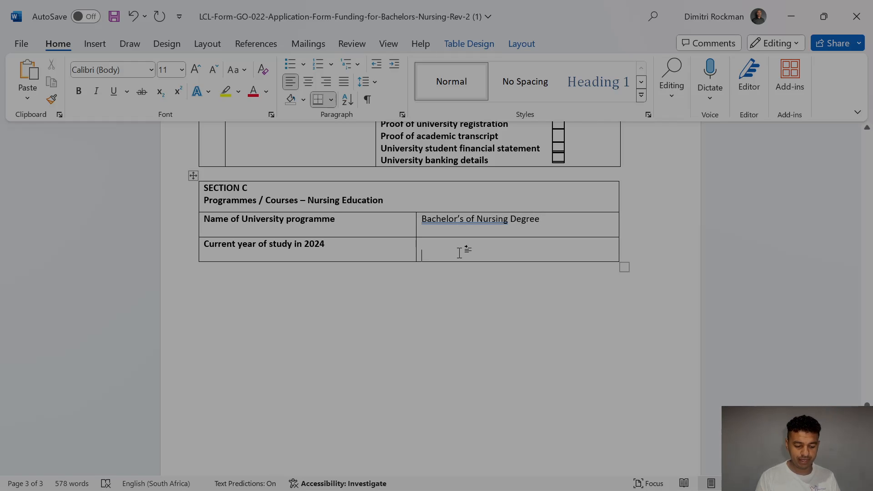
pyautogui.write('2nd Year')
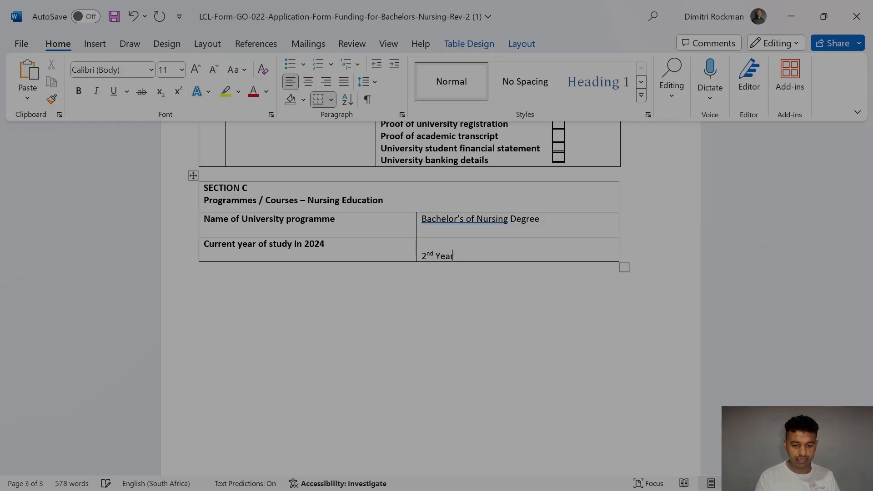
pyautogui.scroll(3, 865, 402)
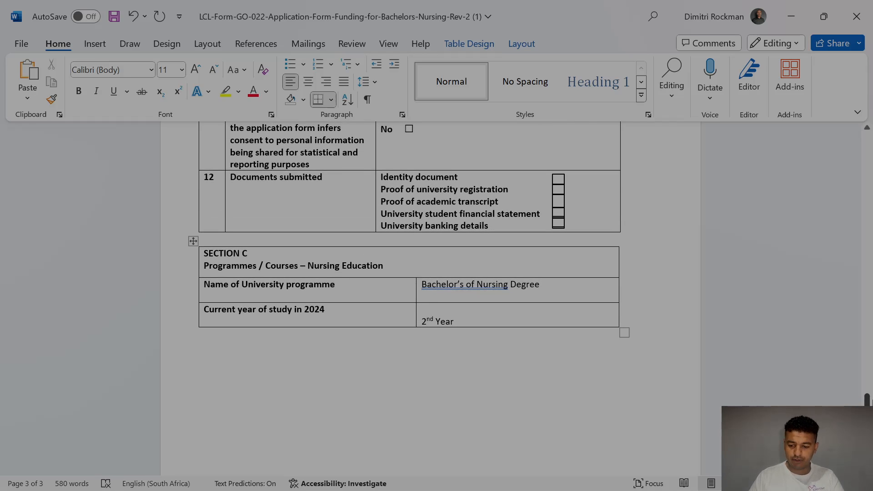
# Step: Unbold the next-of-kin details and the rows 5–10 answers on page 3
pyautogui.scroll(5, 865, 402)
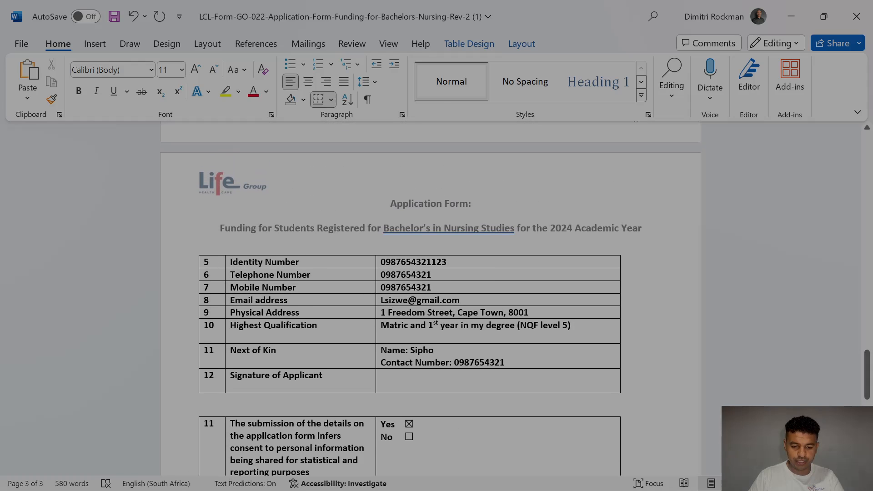
pyautogui.moveTo(506, 363); pyautogui.dragTo(410, 350)
pyautogui.click(80, 92)
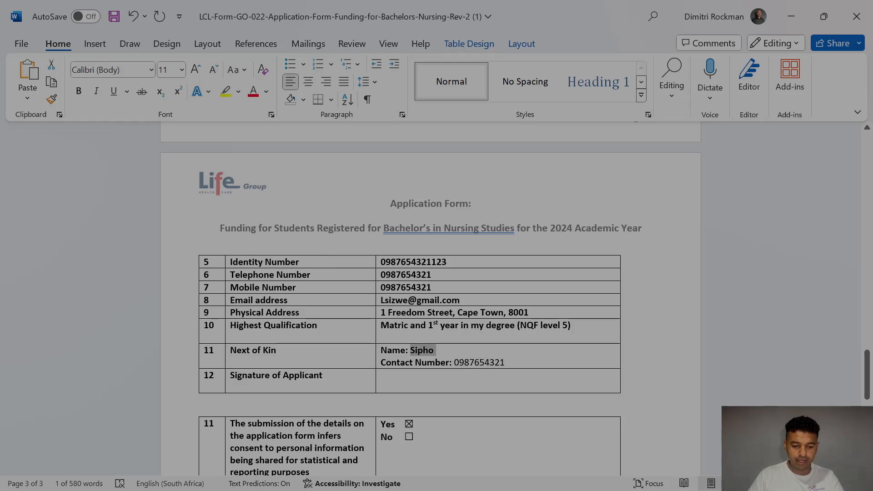
pyautogui.click(78, 91)
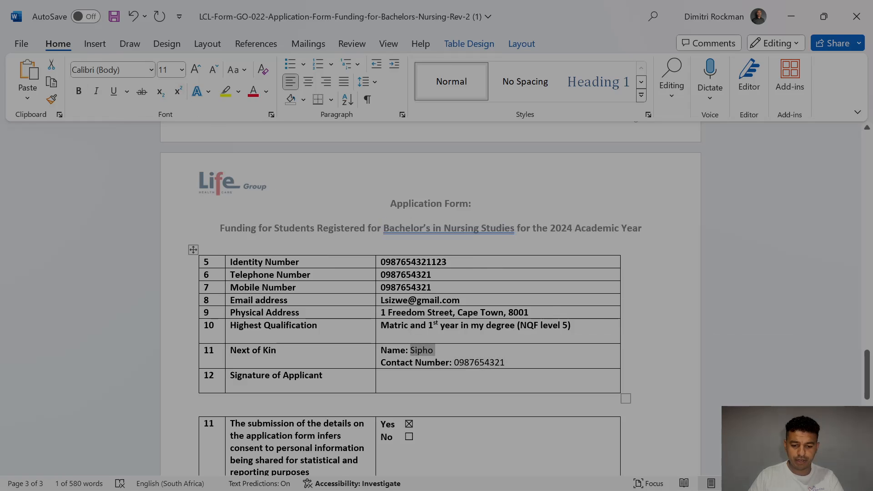
pyautogui.moveTo(572, 326); pyautogui.dragTo(436, 262)
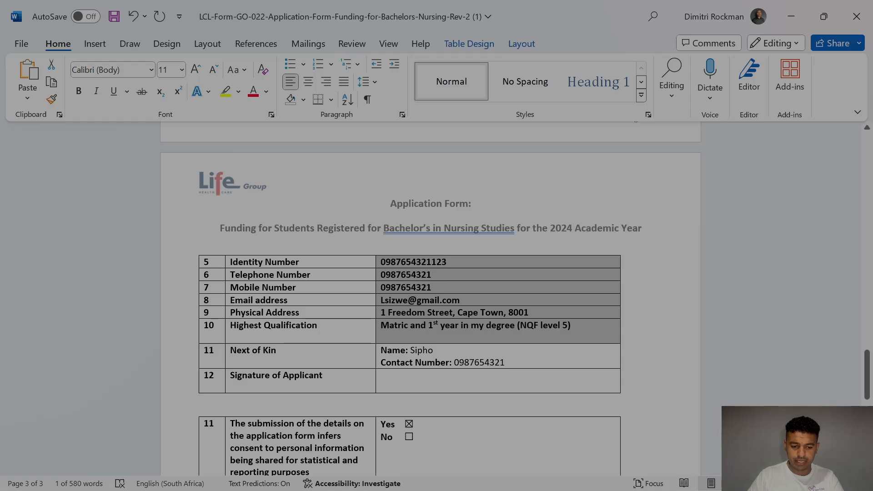
pyautogui.click(80, 92)
# Step: Unbold the applicant's name and all Section A University Details answers
pyautogui.scroll(7, 439, 246)
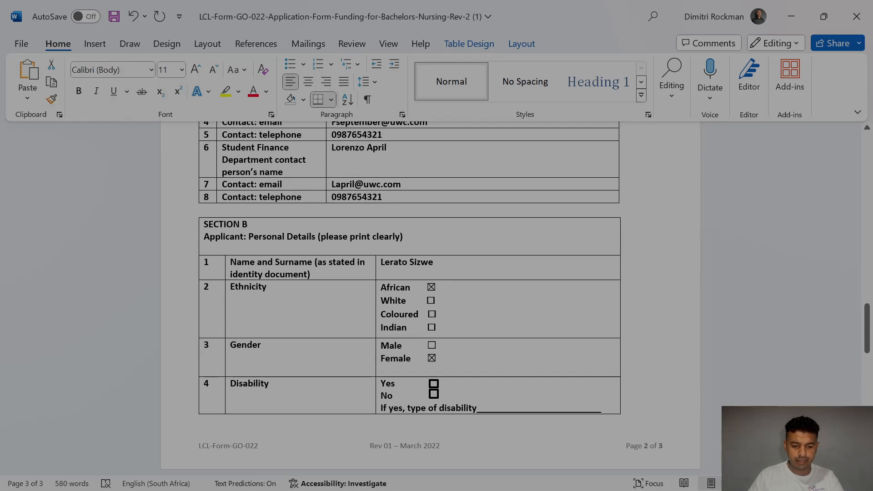
pyautogui.moveTo(434, 262); pyautogui.dragTo(381, 262)
pyautogui.click(78, 91)
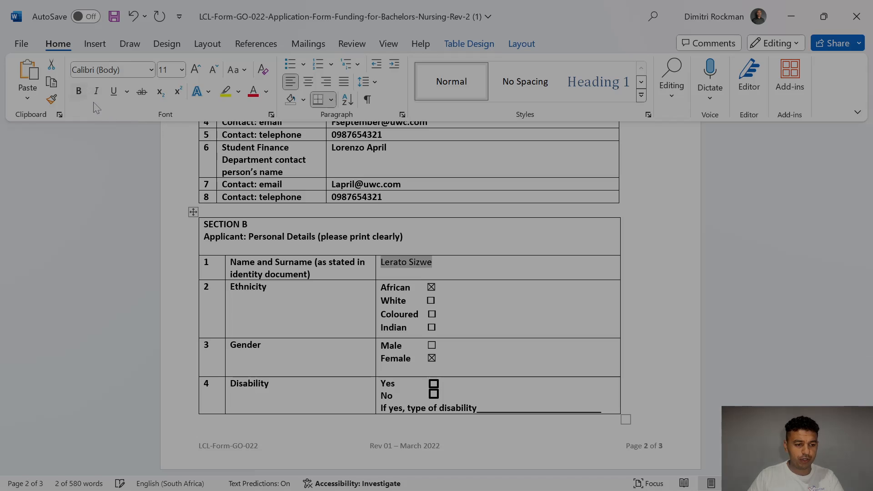
pyautogui.scroll(3, 405, 264)
pyautogui.scroll(1, 410, 302)
pyautogui.moveTo(383, 328); pyautogui.dragTo(352, 202)
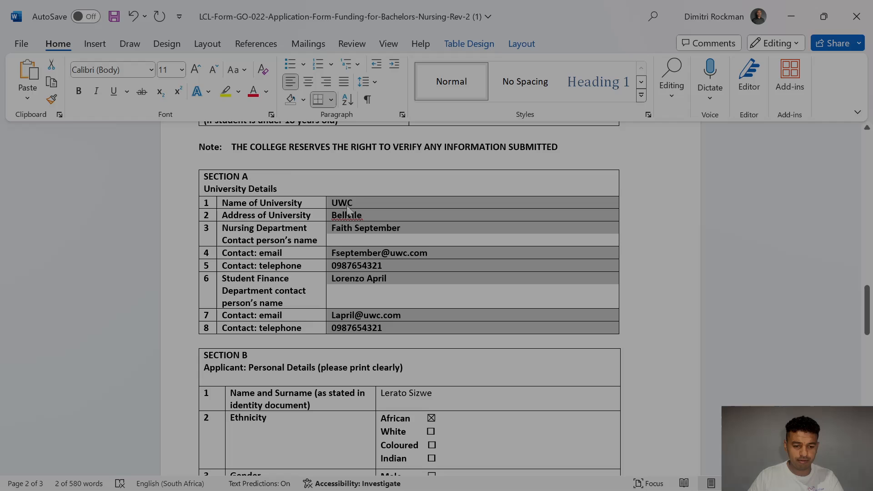
pyautogui.click(79, 91)
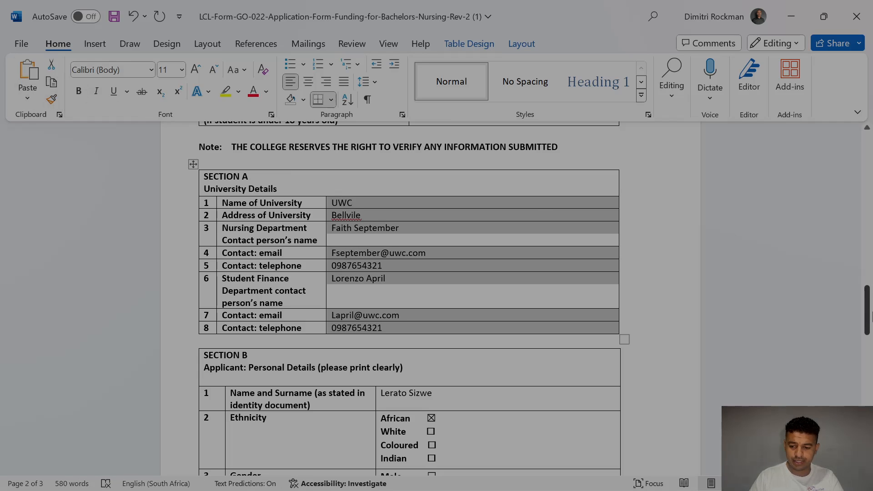
pyautogui.moveTo(869, 317); pyautogui.dragTo(871, 136)
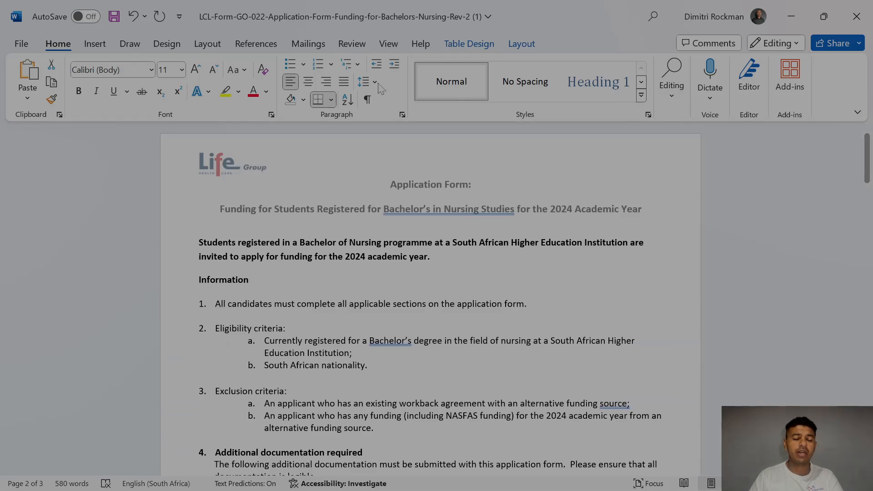
# Step: Save the completed bursary form from Word as a PDF on the Desktop
pyautogui.click(22, 46)
pyautogui.click(46, 255)
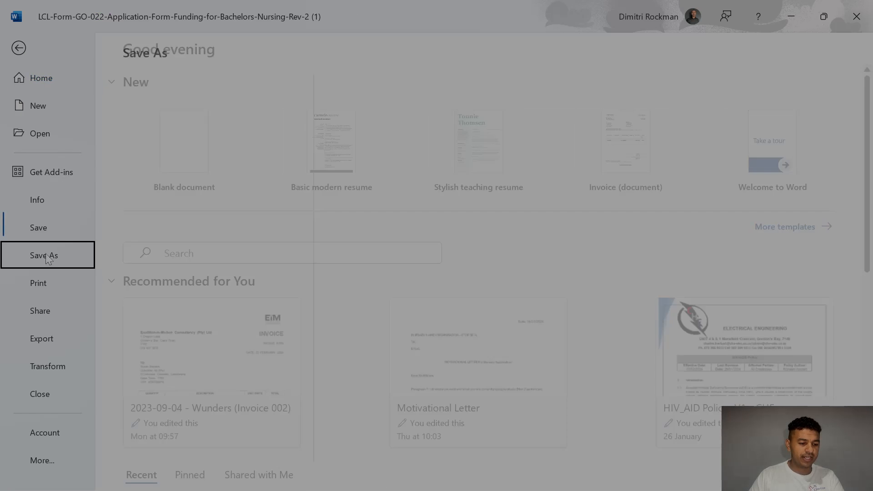
pyautogui.click(174, 321)
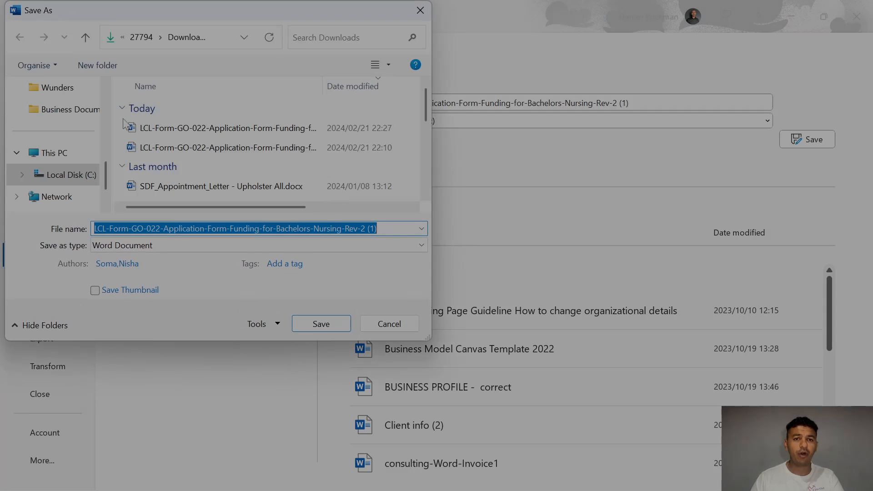
pyautogui.moveTo(109, 173); pyautogui.dragTo(108, 127)
pyautogui.click(60, 111)
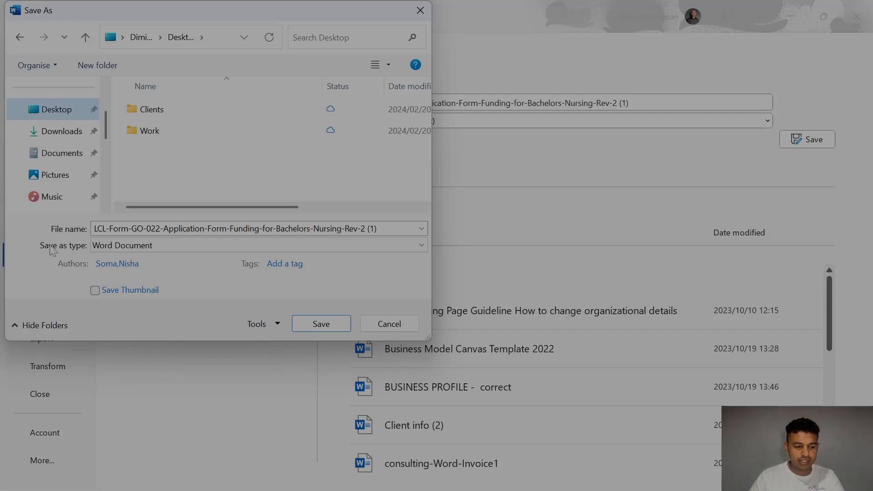
pyautogui.click(129, 246)
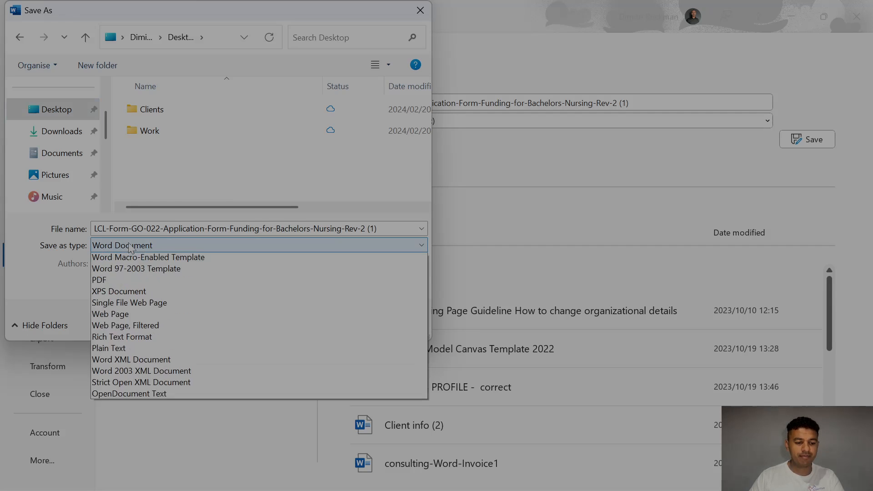
pyautogui.click(105, 327)
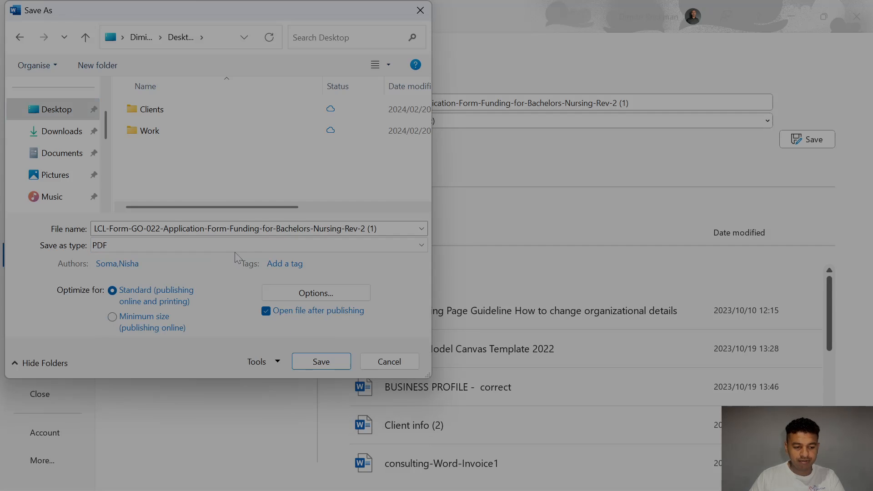
pyautogui.click(324, 358)
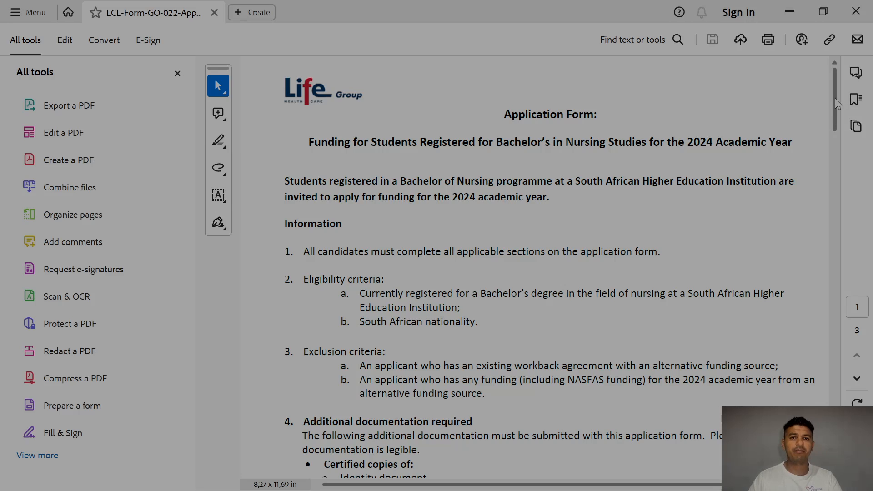
# Step: Scroll through the nursing funding application PDF and bring up the Fill & Sign tools
pyautogui.moveTo(834, 97); pyautogui.dragTo(835, 246)
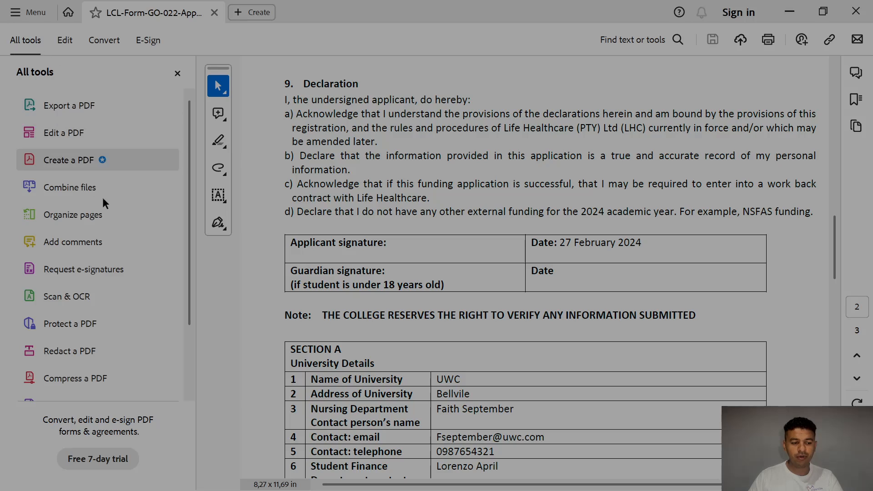
pyautogui.scroll(-3, 105, 219)
pyautogui.click(62, 359)
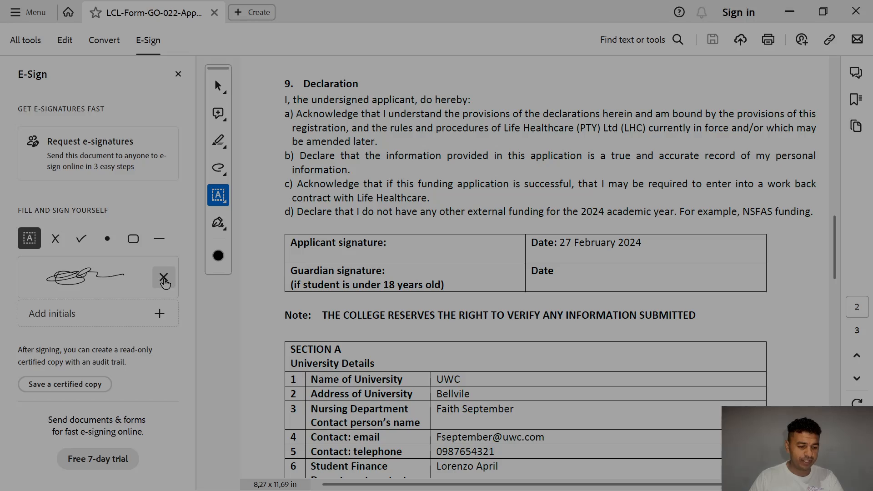
# Step: Delete the old saved signature and create a new typed signature of the applicant's name
pyautogui.click(164, 279)
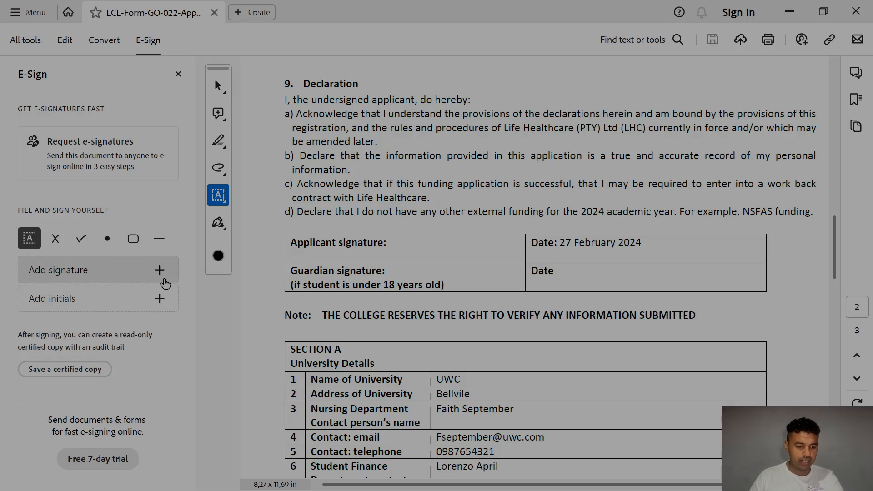
pyautogui.click(160, 273)
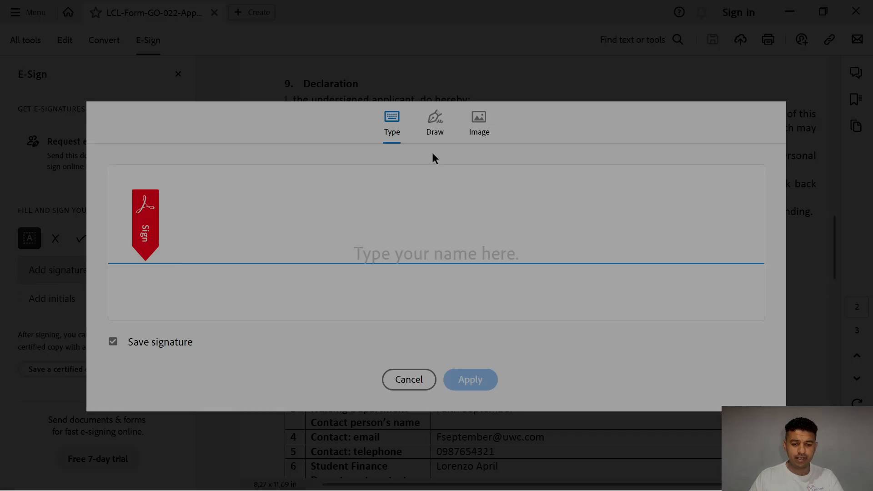
pyautogui.write('jkshfjkhdskfh')
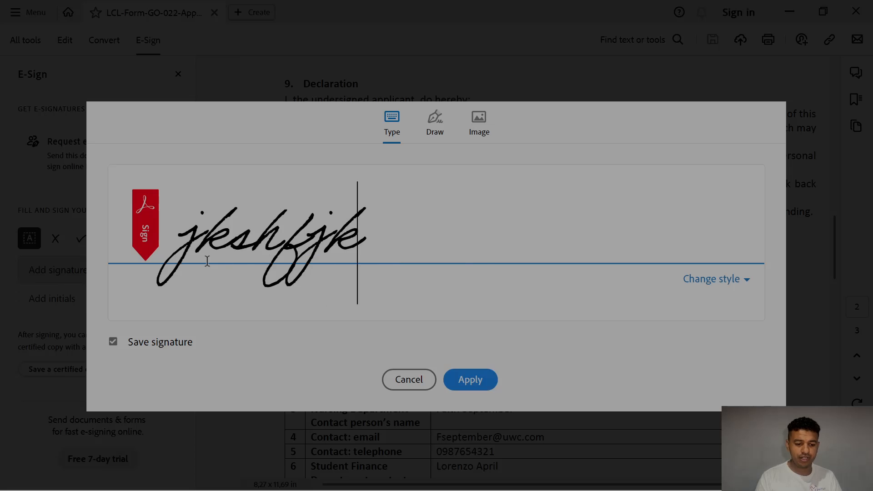
pyautogui.press('BackSpace')
pyautogui.press('BackSpace')
pyautogui.press('BackSpace')
pyautogui.press('BackSpace')
pyautogui.press('BackSpace')
pyautogui.press('BackSpace')
pyautogui.press('BackSpace')
pyautogui.press('BackSpace')
pyautogui.press('BackSpace')
pyautogui.press('BackSpace')
pyautogui.press('BackSpace')
pyautogui.press('BackSpace')
pyautogui.press('BackSpace')
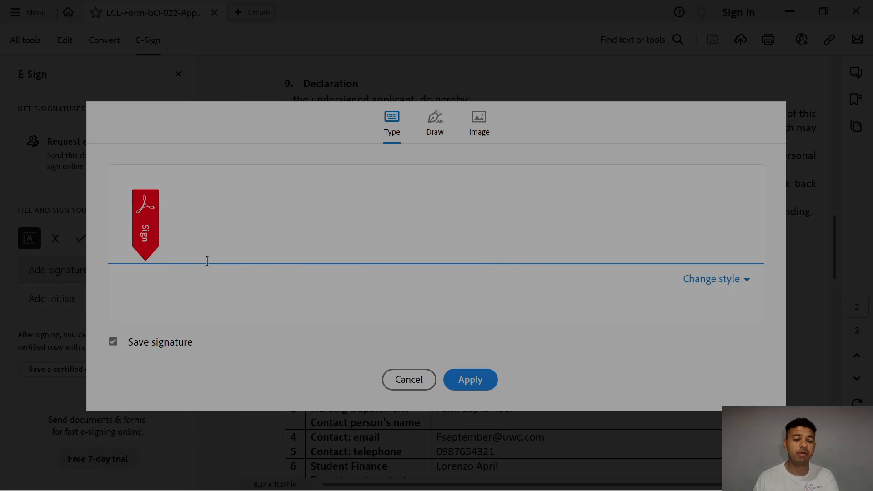
pyautogui.write('L')
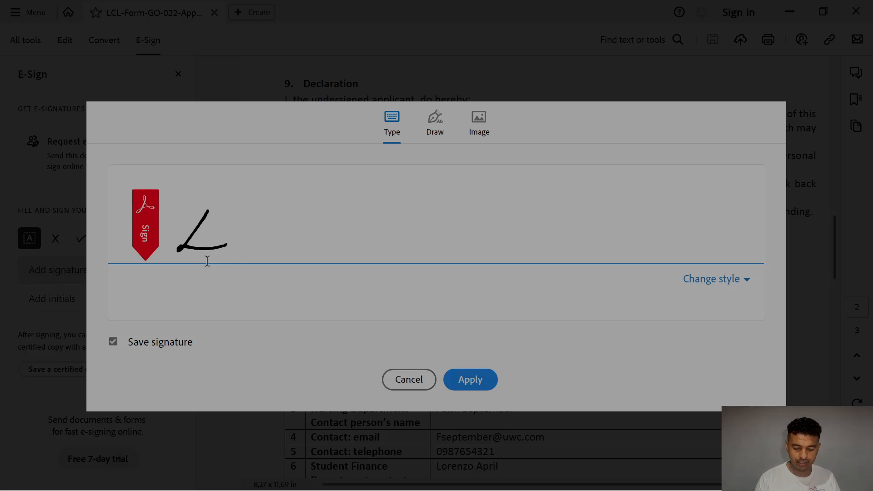
pyautogui.write('.Sizwe')
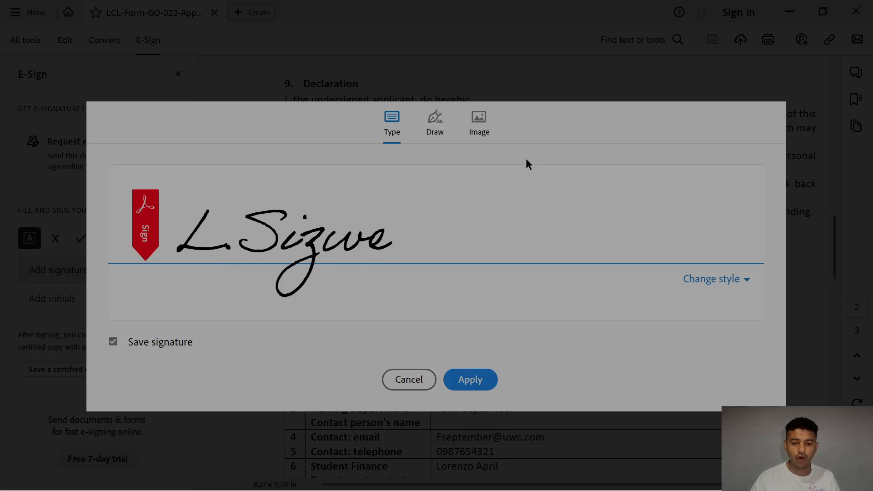
pyautogui.click(482, 122)
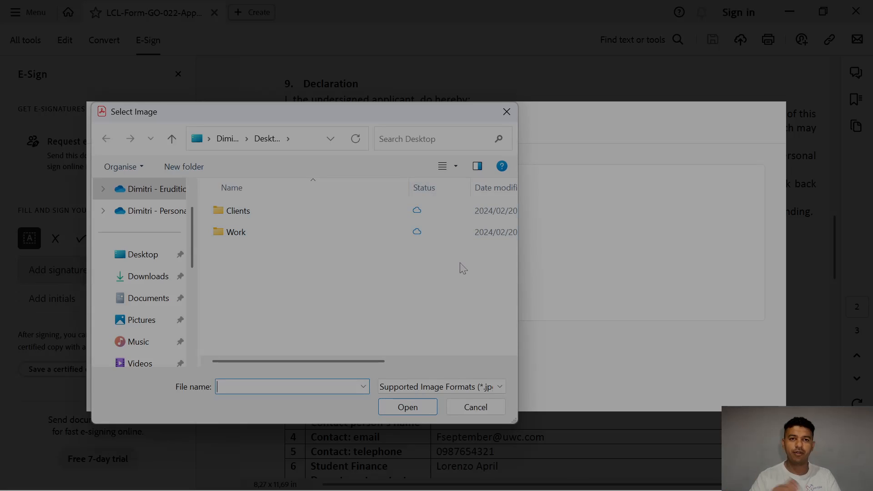
pyautogui.click(475, 408)
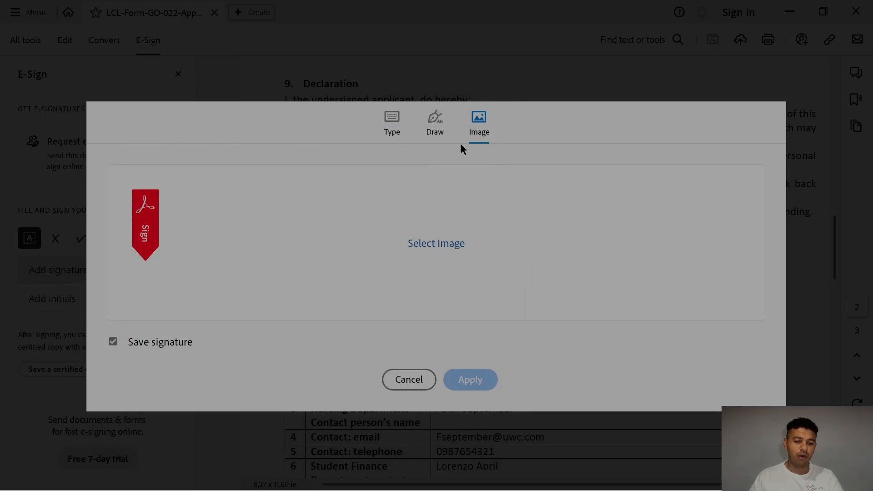
pyautogui.click(435, 122)
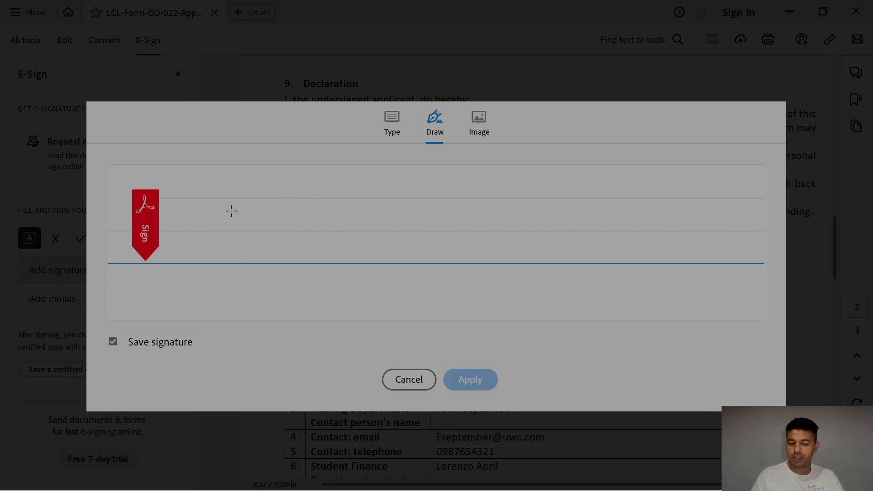
pyautogui.moveTo(232, 210)
pyautogui.mouseDown()
pyautogui.moveTo(176, 283)
pyautogui.moveTo(394, 217)
pyautogui.moveTo(405, 243)
pyautogui.mouseUp()
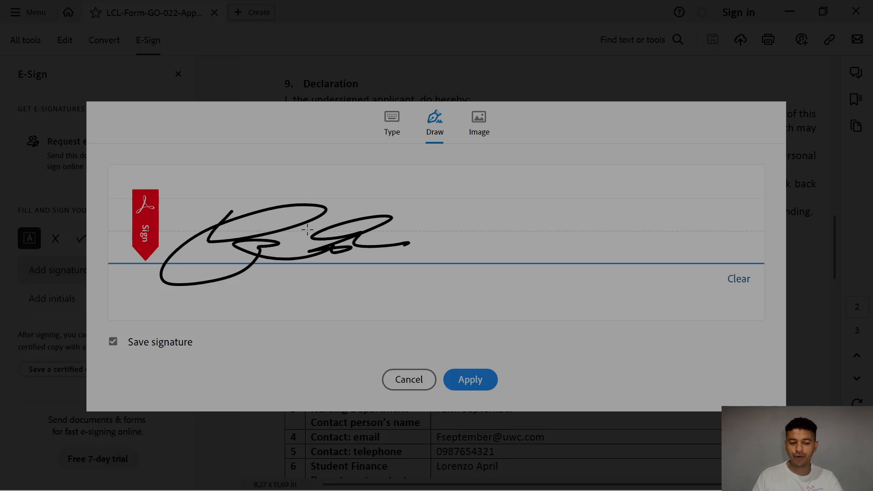
pyautogui.click(392, 119)
pyautogui.click(474, 381)
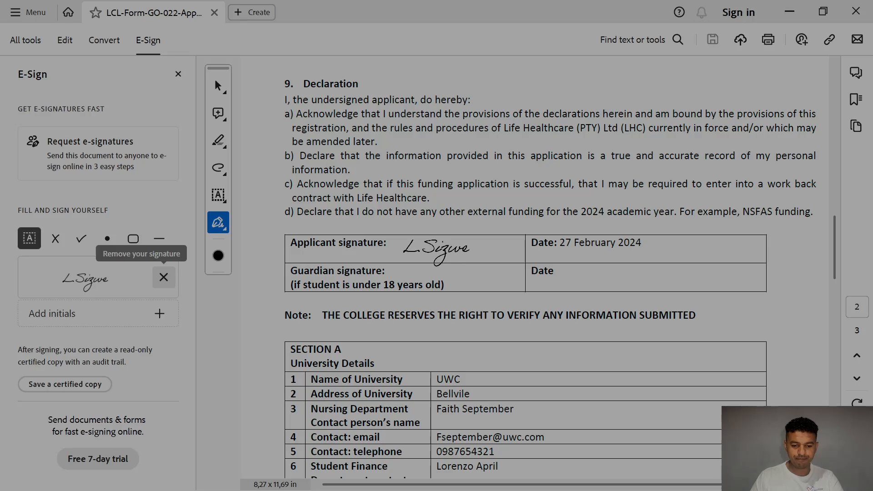
# Step: Place the signature in the Applicant signature and Signature of Applicant cells
pyautogui.click(436, 248)
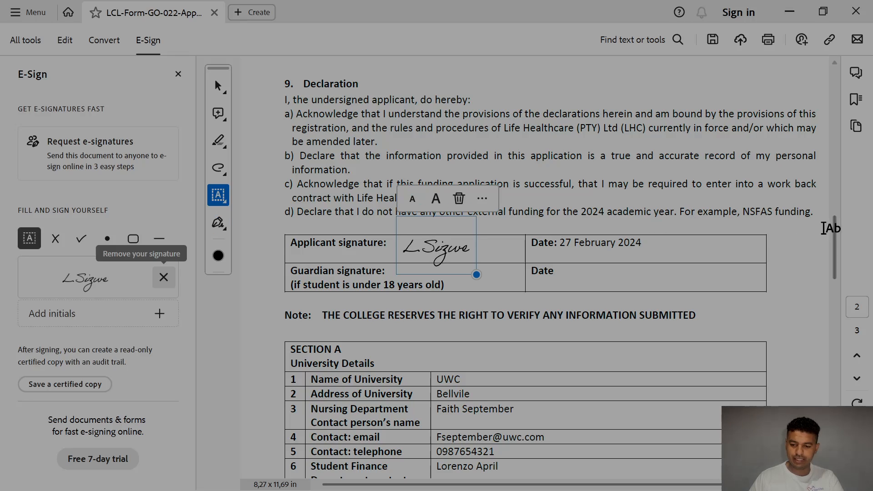
pyautogui.moveTo(835, 237); pyautogui.dragTo(835, 357)
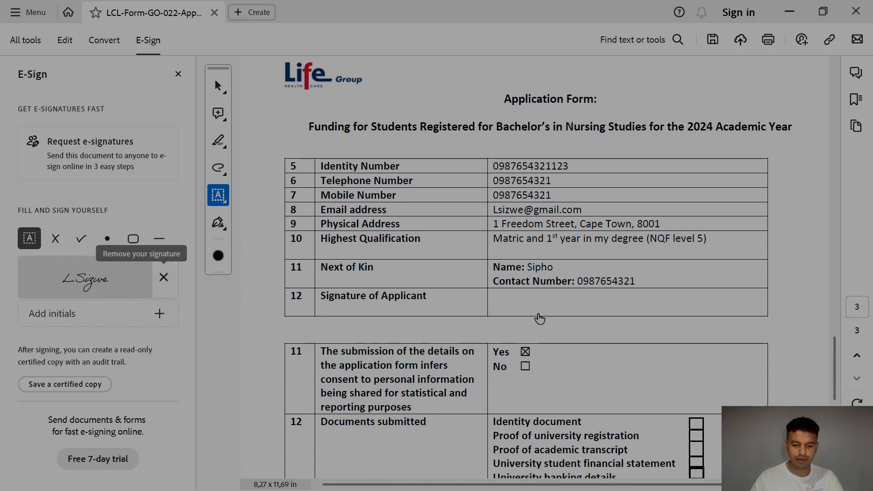
pyautogui.click(85, 278)
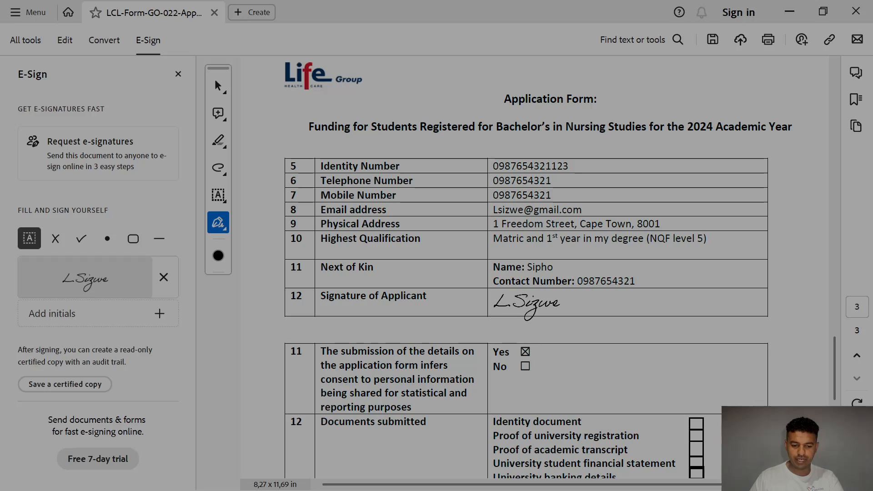
pyautogui.click(526, 303)
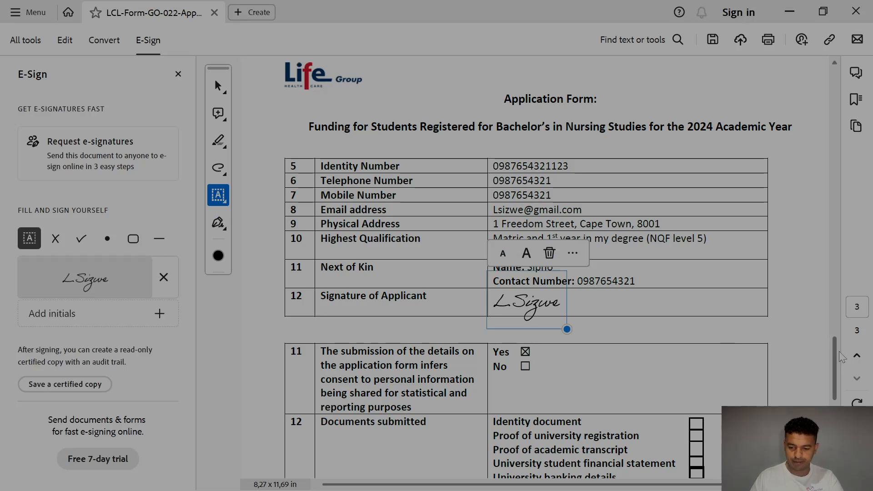
pyautogui.moveTo(836, 357); pyautogui.dragTo(822, 290)
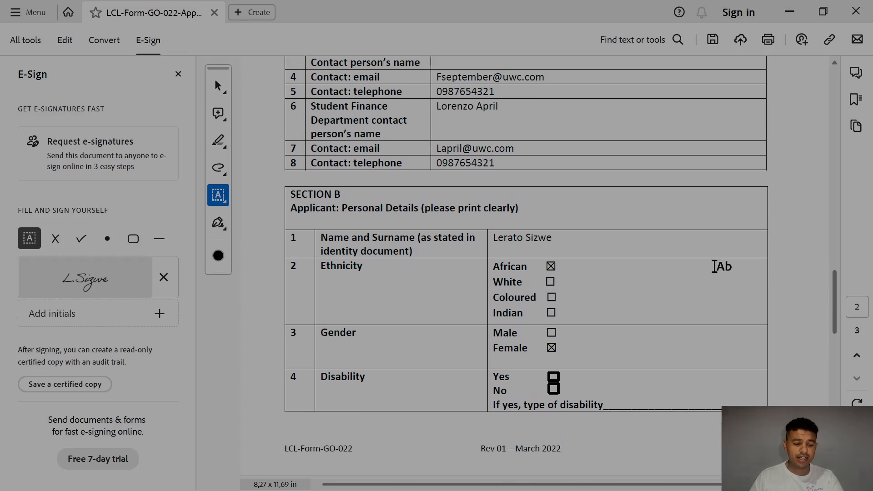
# Step: Put a shrunken crossmark in the Disability Yes box and delete the stray mark
pyautogui.click(56, 240)
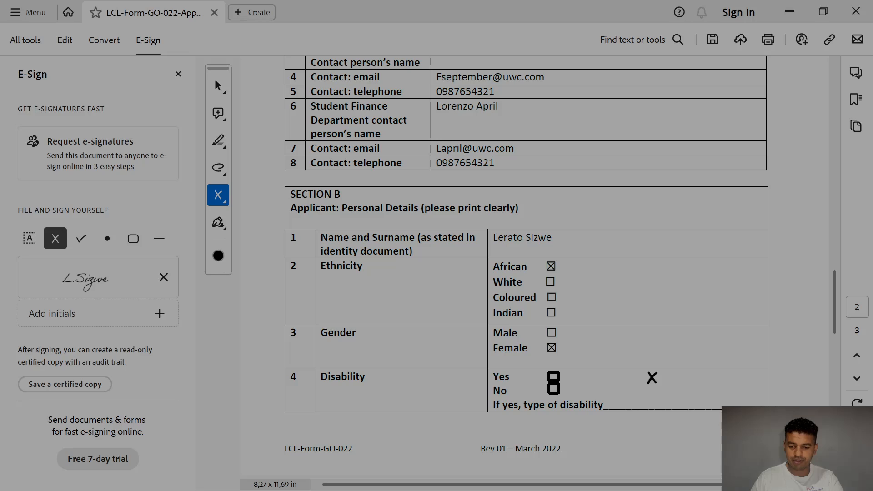
pyautogui.click(652, 378)
pyautogui.click(654, 349)
pyautogui.click(654, 349)
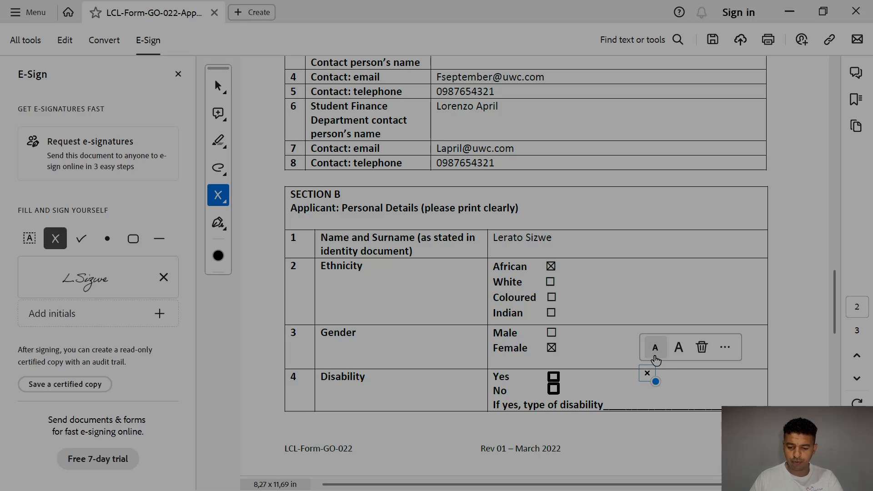
pyautogui.moveTo(648, 375); pyautogui.dragTo(557, 383)
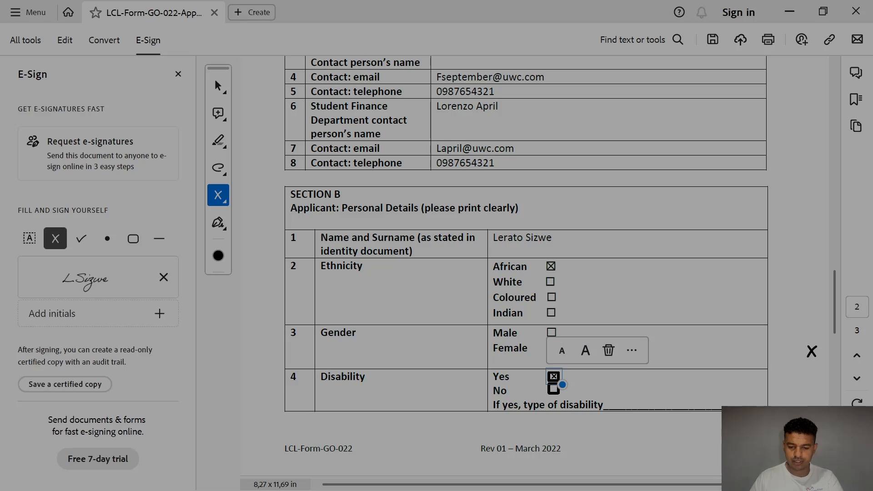
pyautogui.click(794, 341)
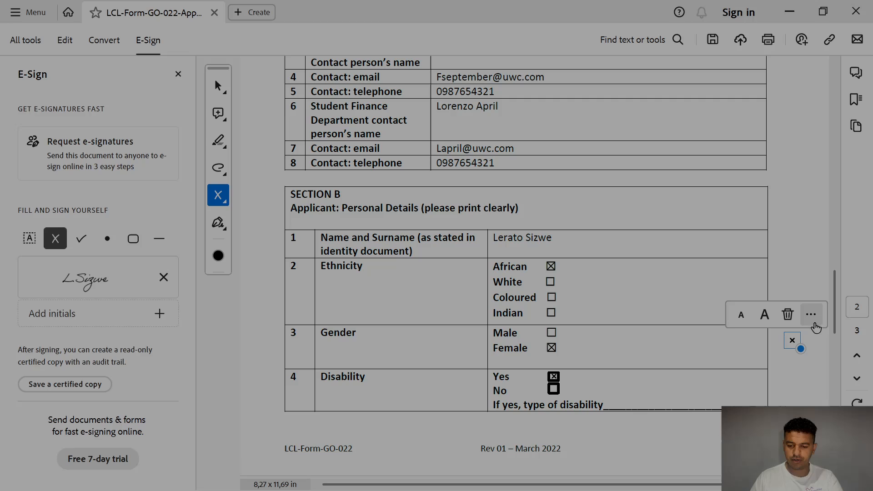
pyautogui.click(787, 315)
pyautogui.moveTo(829, 304); pyautogui.dragTo(827, 378)
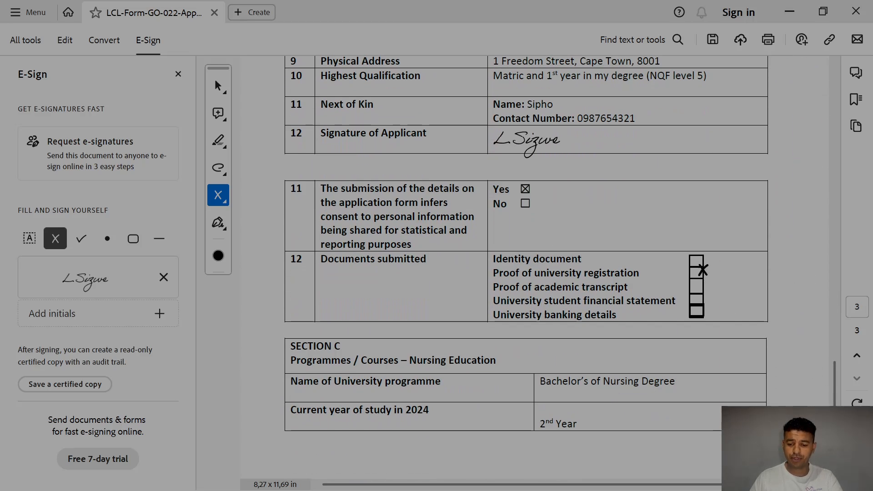
# Step: Cross the identity document, registration, transcript, financial statement and banking details boxes
pyautogui.click(728, 265)
pyautogui.moveTo(729, 267); pyautogui.dragTo(696, 261)
pyautogui.click(734, 283)
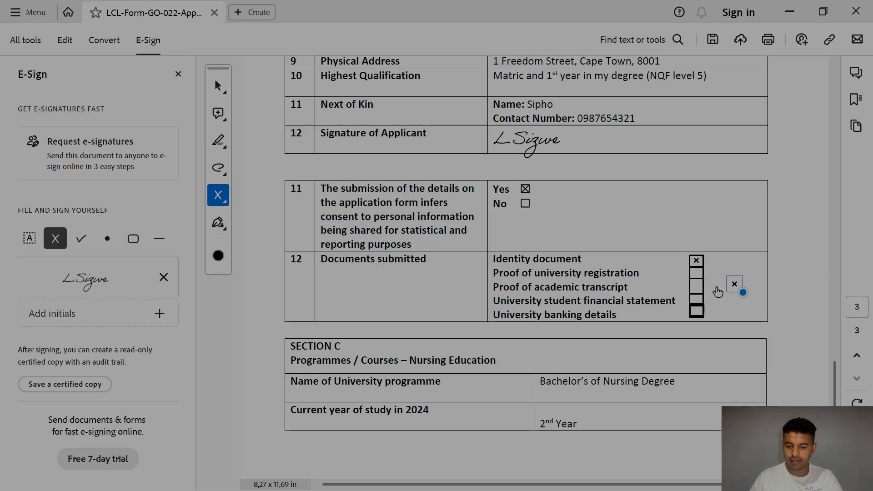
pyautogui.moveTo(734, 284); pyautogui.dragTo(697, 273)
pyautogui.click(728, 293)
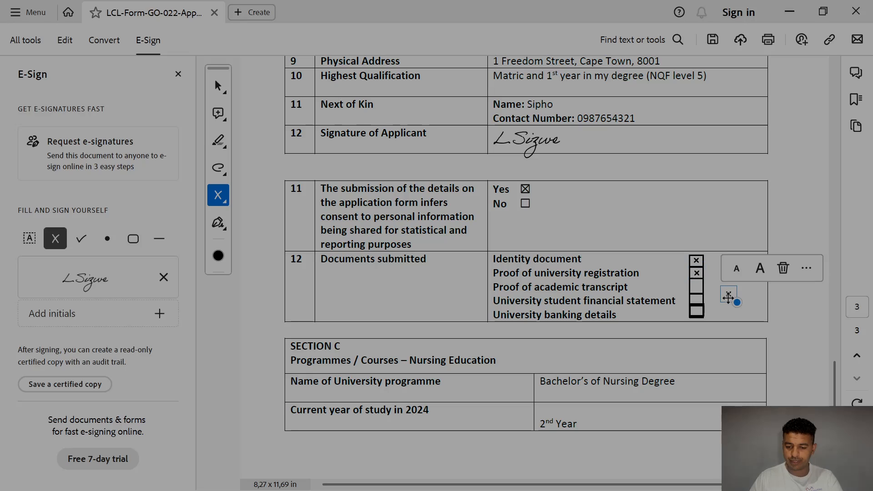
pyautogui.moveTo(728, 296); pyautogui.dragTo(703, 320)
pyautogui.click(733, 296)
pyautogui.click(728, 299)
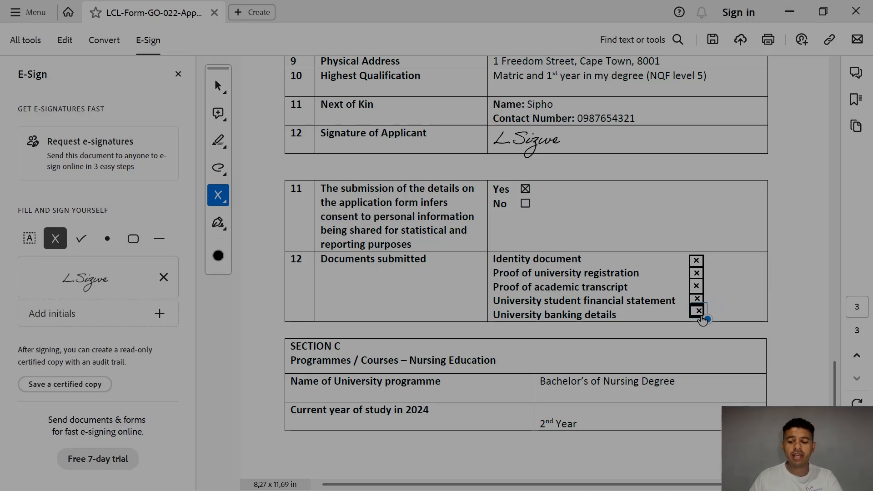
pyautogui.click(702, 320)
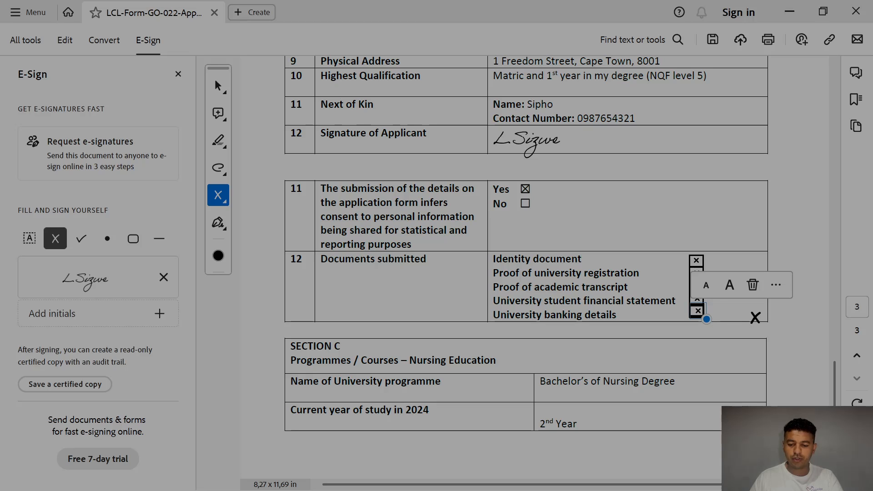
pyautogui.scroll(-5, 828, 387)
pyautogui.moveTo(835, 427)
pyautogui.mouseDown()
pyautogui.moveTo(838, 341)
pyautogui.moveTo(846, 396)
pyautogui.moveTo(836, 377)
pyautogui.moveTo(836, 410)
pyautogui.moveTo(844, 263)
pyautogui.moveTo(832, 91)
pyautogui.mouseUp()
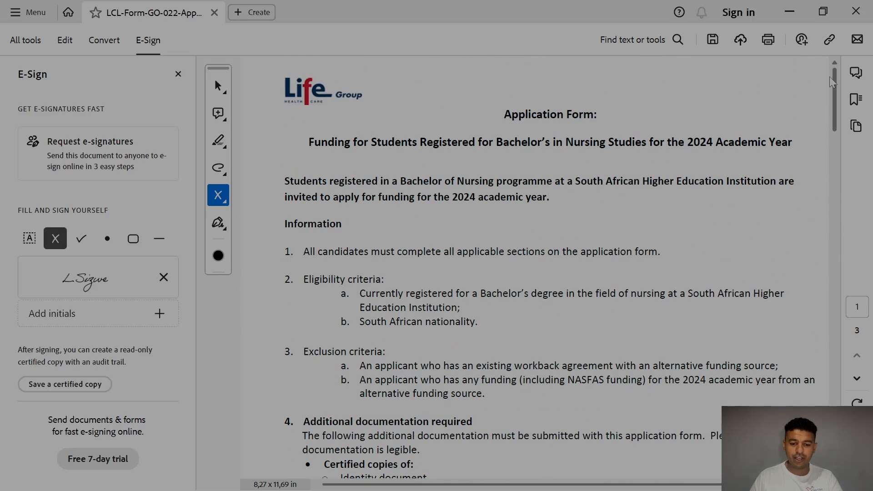
# Step: Save the signed form as a PDF on the Desktop, replacing the existing file
pyautogui.click(178, 74)
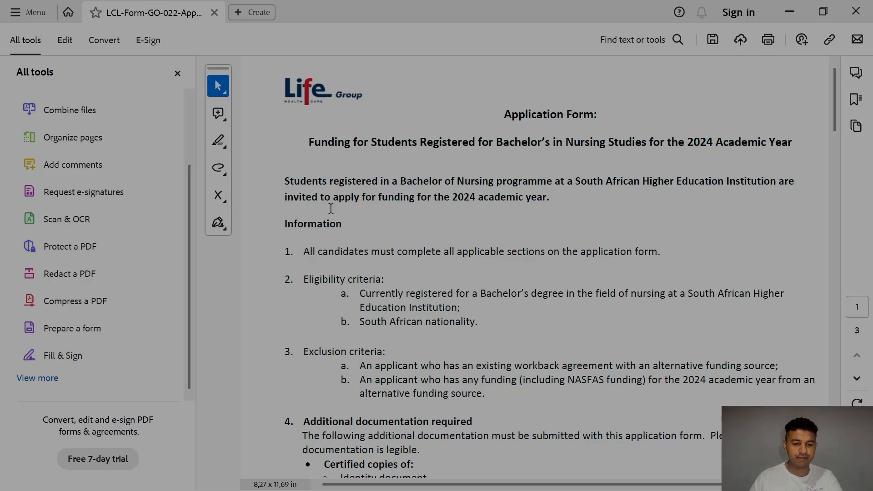
pyautogui.click(713, 39)
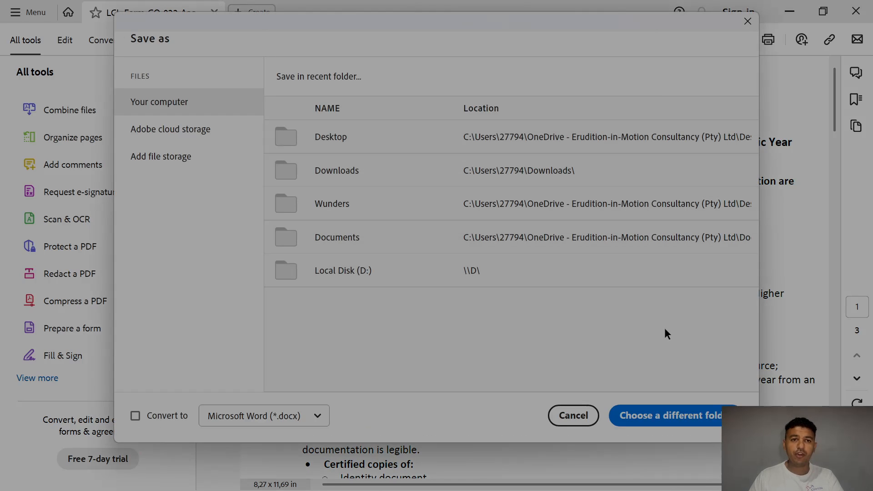
pyautogui.click(684, 417)
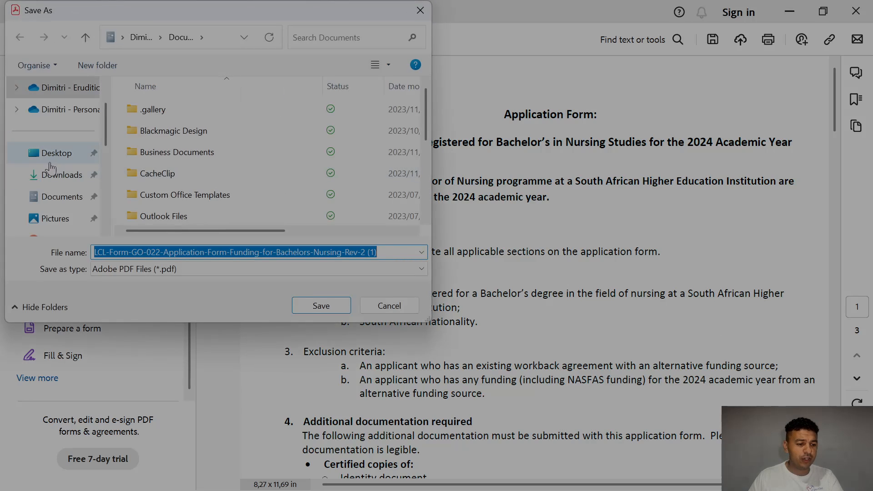
pyautogui.click(58, 159)
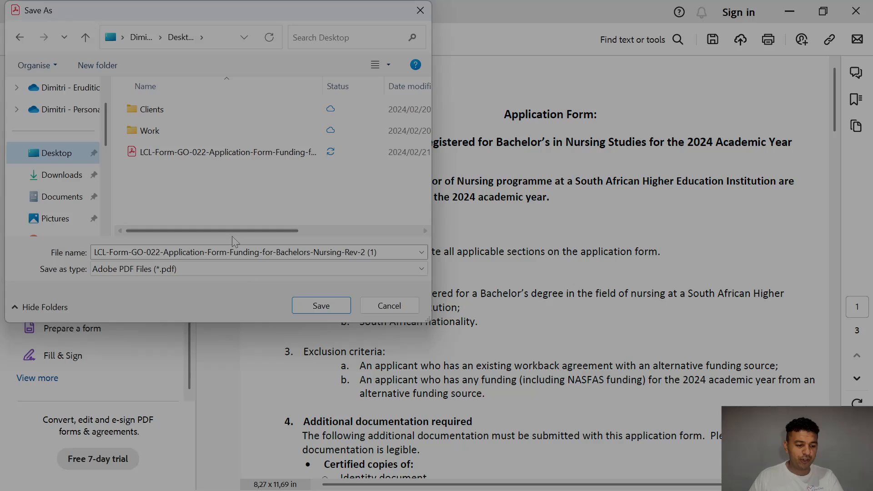
pyautogui.press('XF86AudioMute')
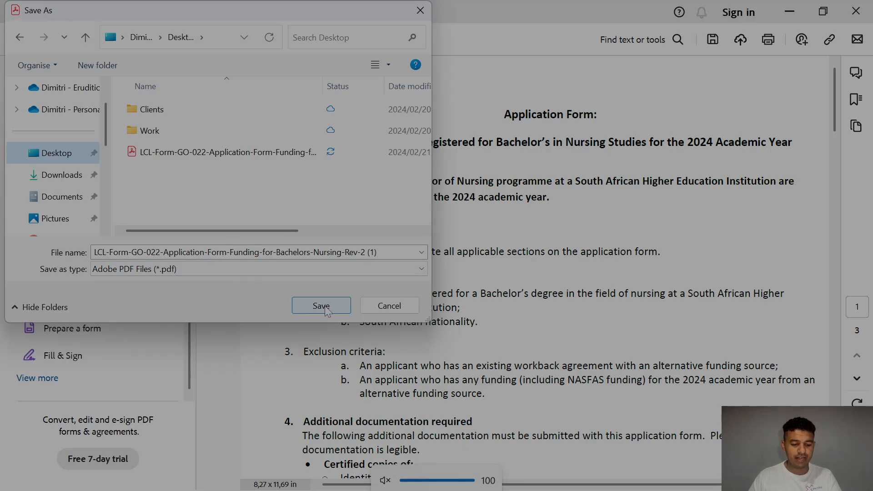
pyautogui.click(321, 306)
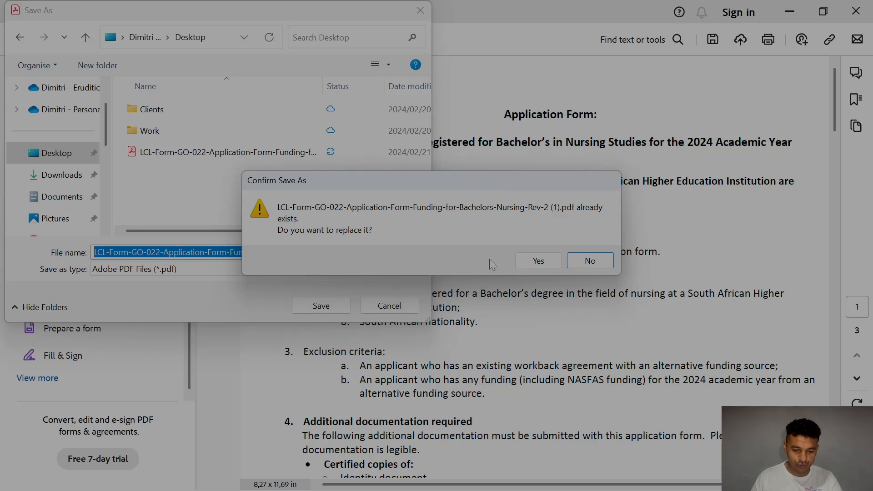
pyautogui.click(538, 261)
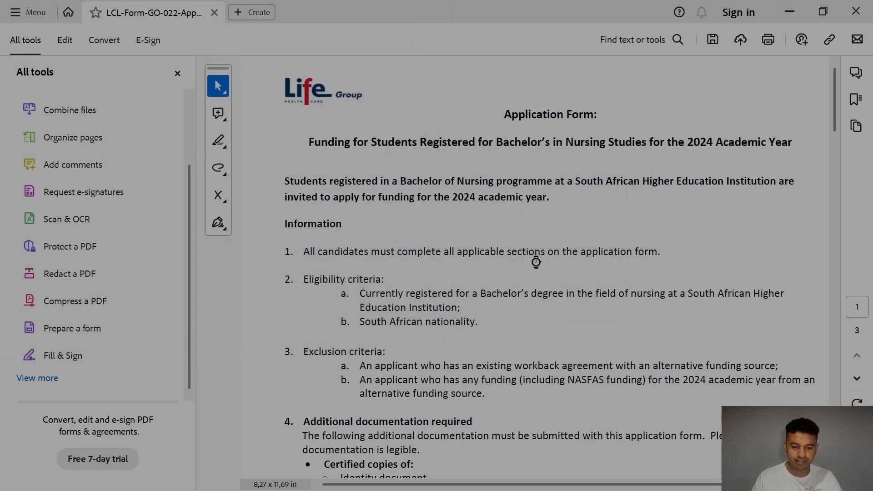
# Step: Close the tools panel and the form-completion notice, then close the finished PDF
pyautogui.click(178, 75)
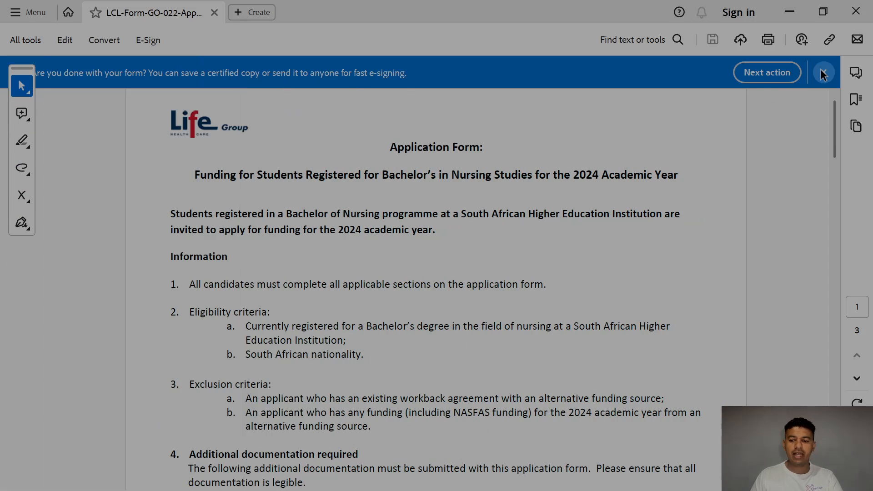
pyautogui.click(823, 73)
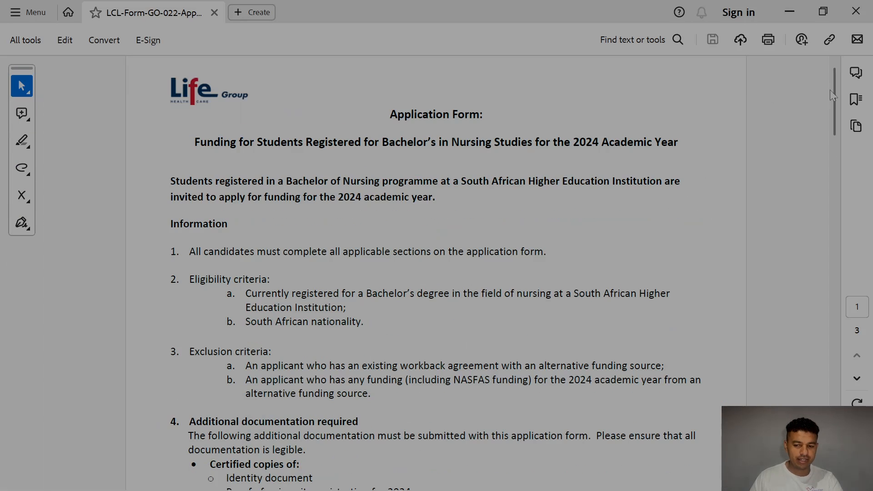
pyautogui.moveTo(835, 92); pyautogui.dragTo(795, 77)
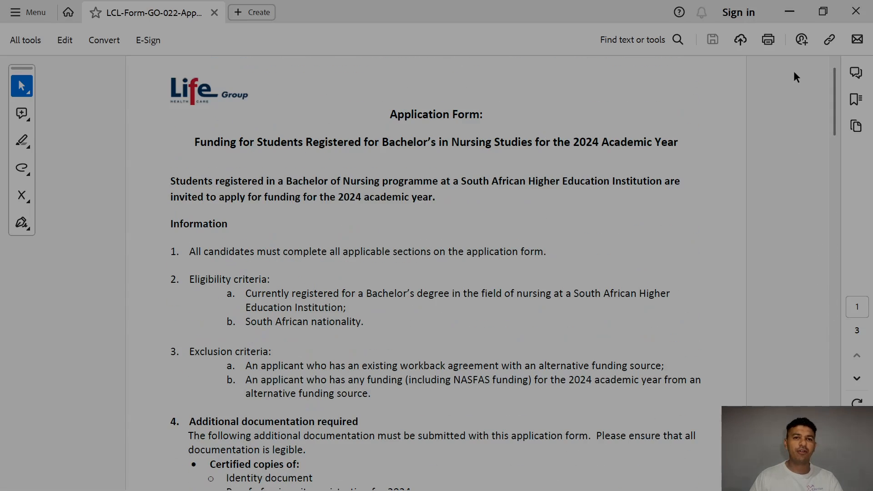
pyautogui.click(860, 6)
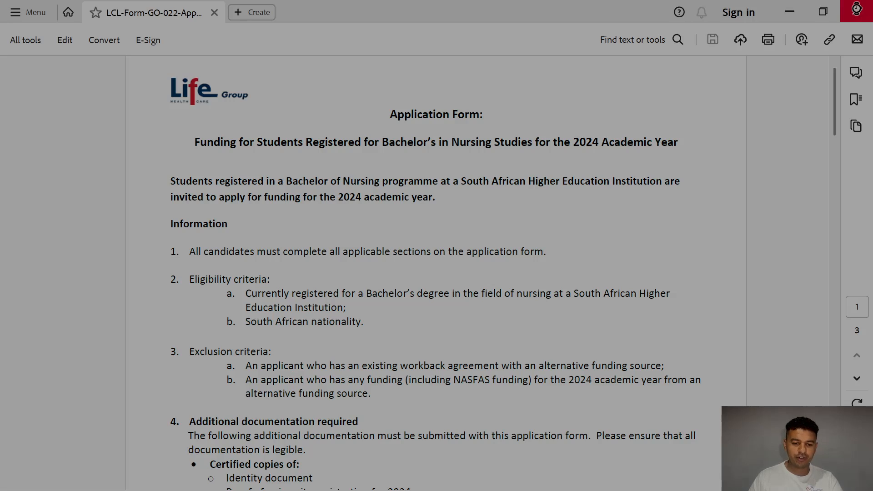
# Step: Minimize Word and the browser, refresh the desktop, and reopen the Bursary Application draft email
pyautogui.click(800, 13)
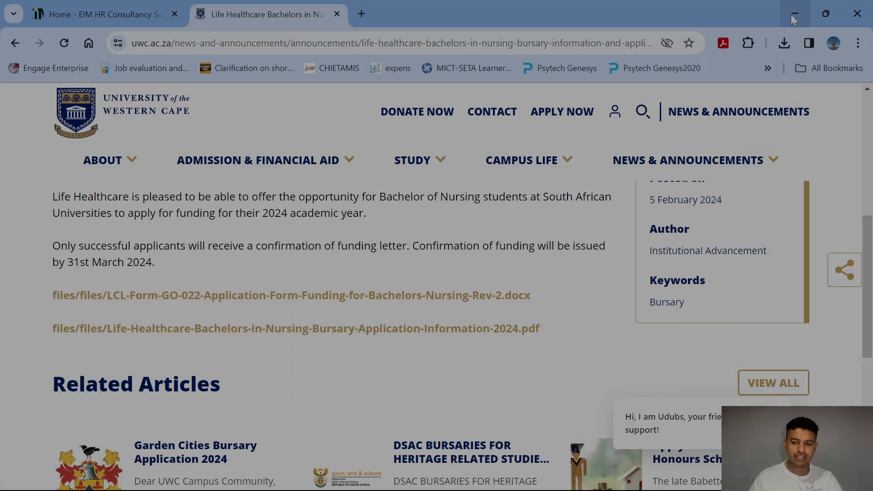
pyautogui.click(792, 16)
pyautogui.rightClick(342, 192)
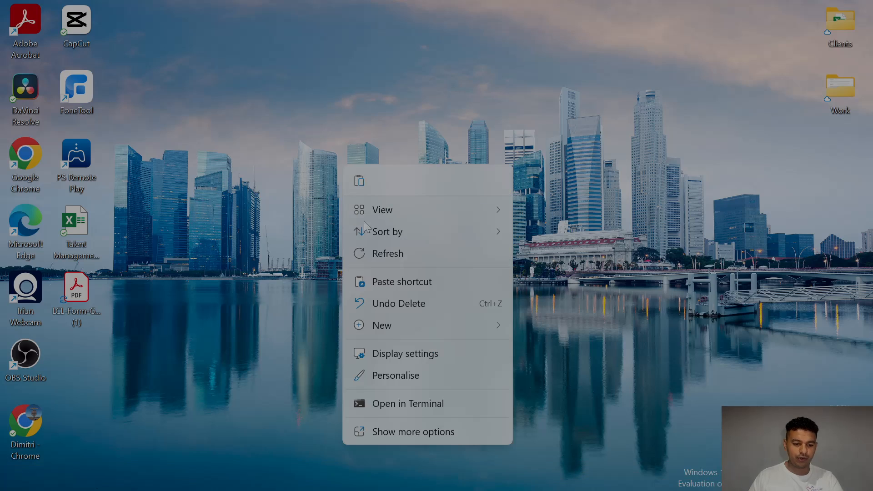
pyautogui.click(386, 252)
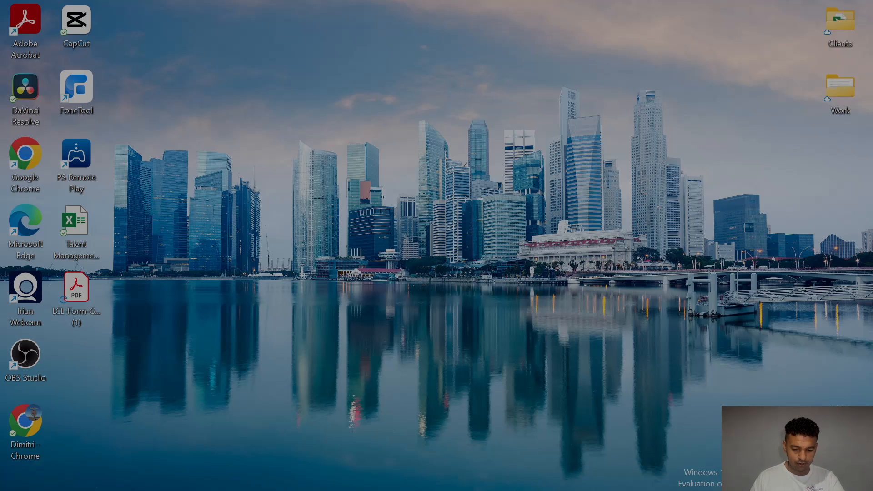
pyautogui.moveTo(431, 486)
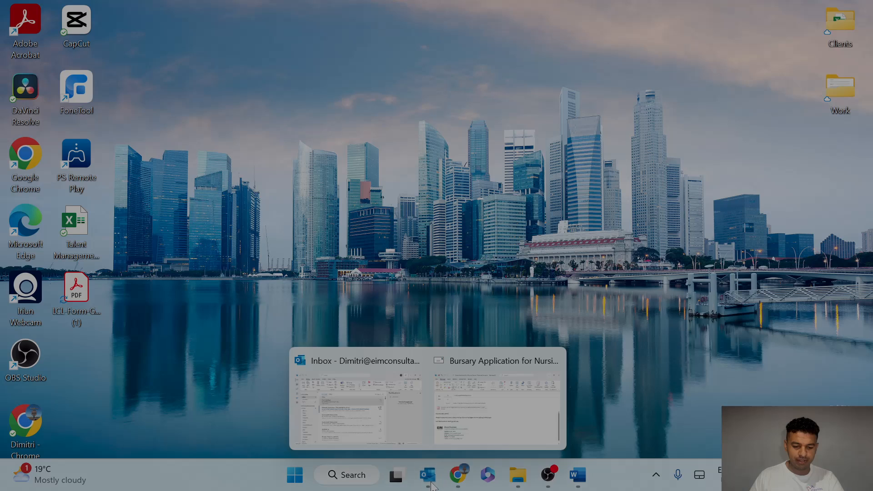
pyautogui.click(489, 407)
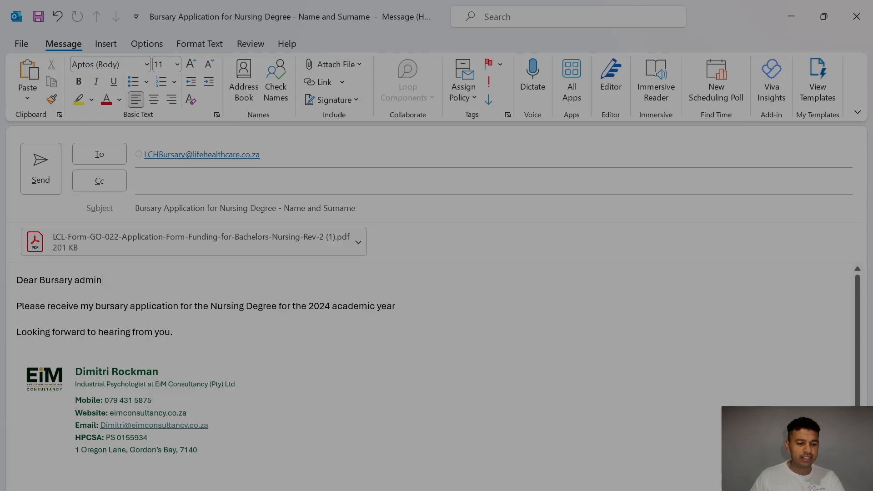
# Step: Replace 'Name and Surname' in the email subject with the applicant's name
pyautogui.moveTo(191, 154)
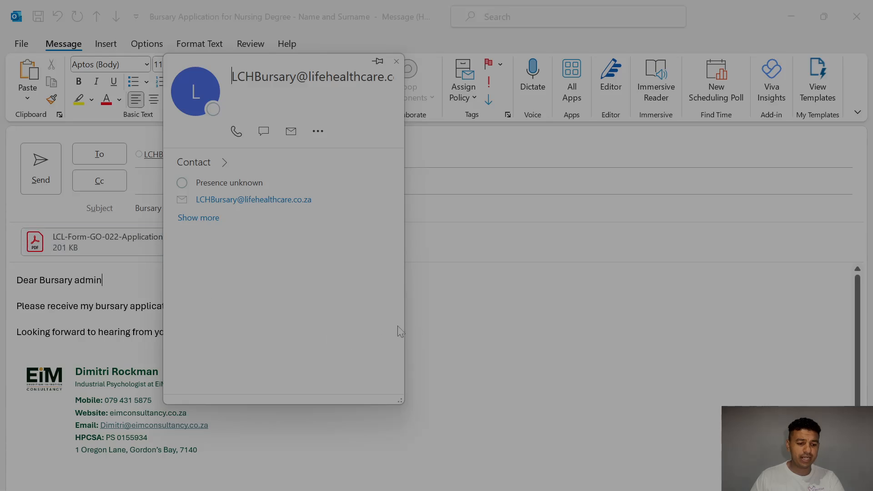
pyautogui.click(478, 319)
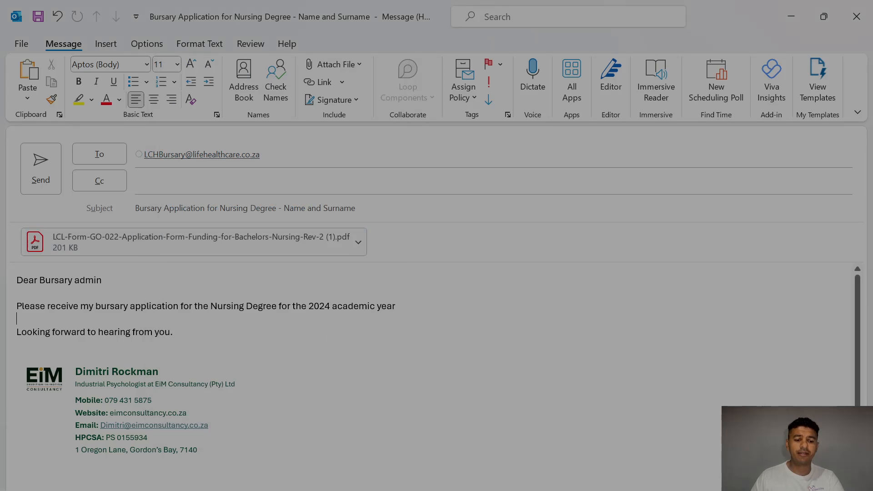
pyautogui.click(136, 215)
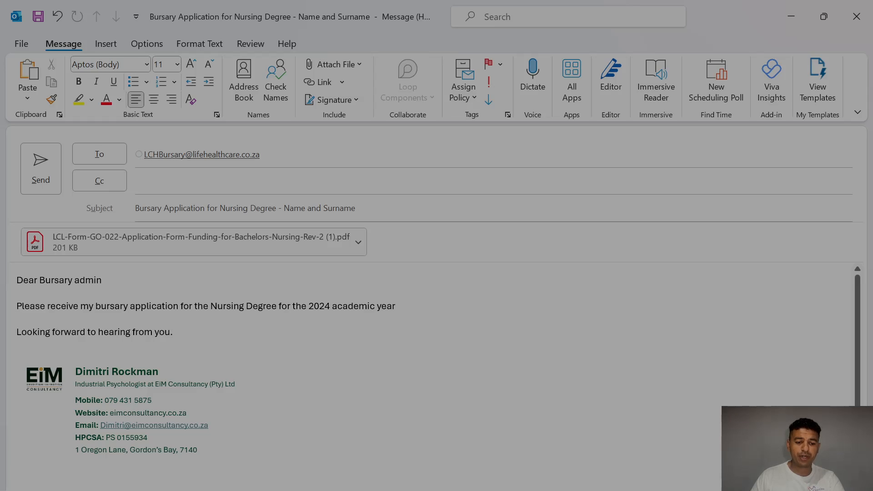
pyautogui.moveTo(282, 208)
pyautogui.mouseDown()
pyautogui.moveTo(355, 208)
pyautogui.moveTo(285, 209)
pyautogui.mouseUp()
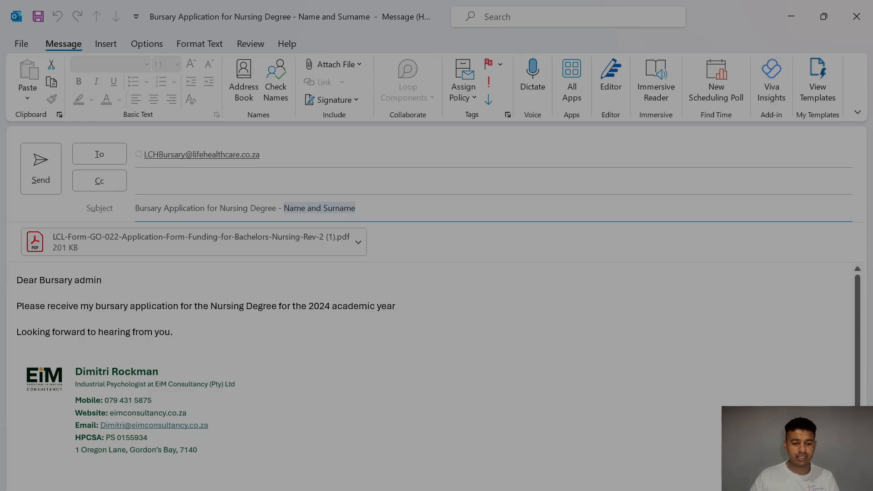
pyautogui.press('BackSpace')
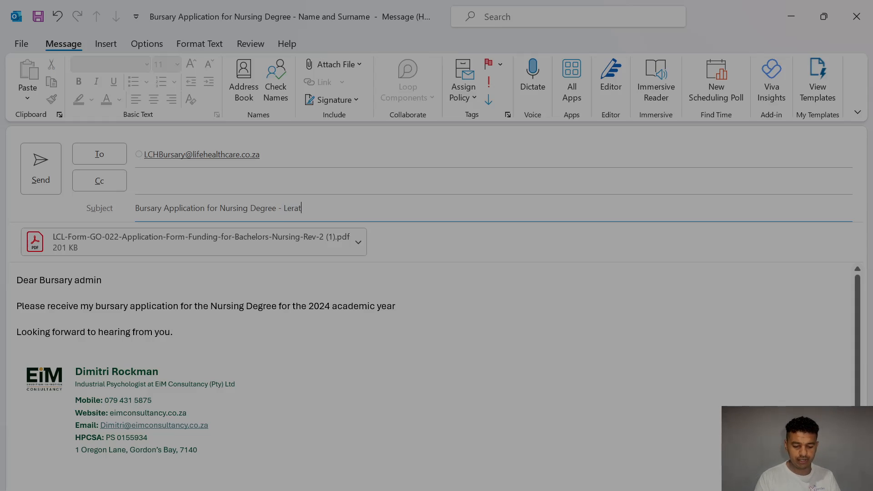
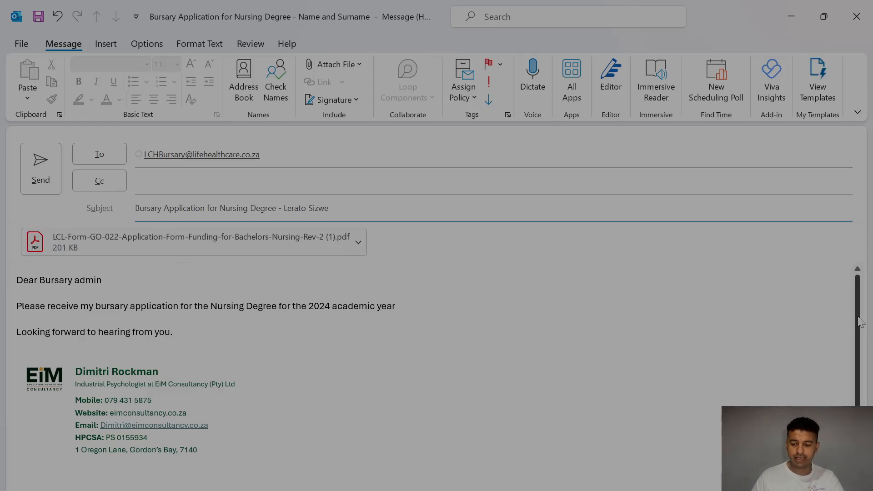
# Step: Add 'form' after 'application' in the email body
pyautogui.scroll(-1, 143, 276)
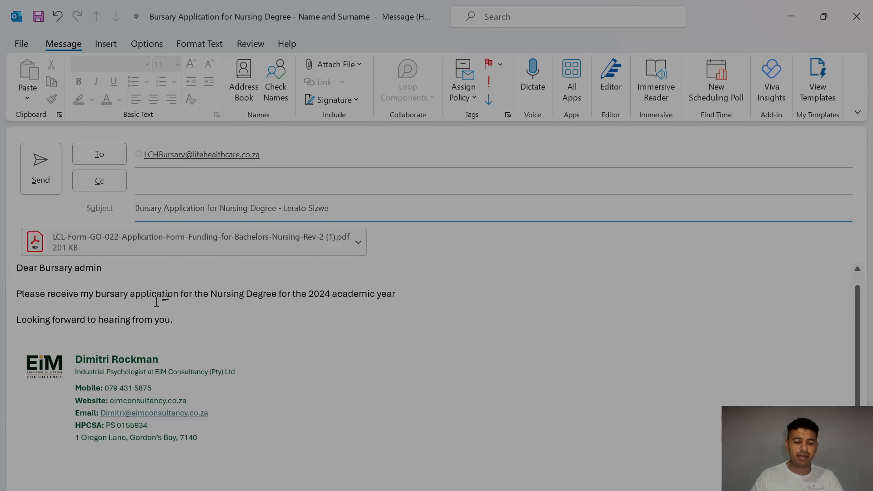
pyautogui.click(181, 293)
pyautogui.write('form')
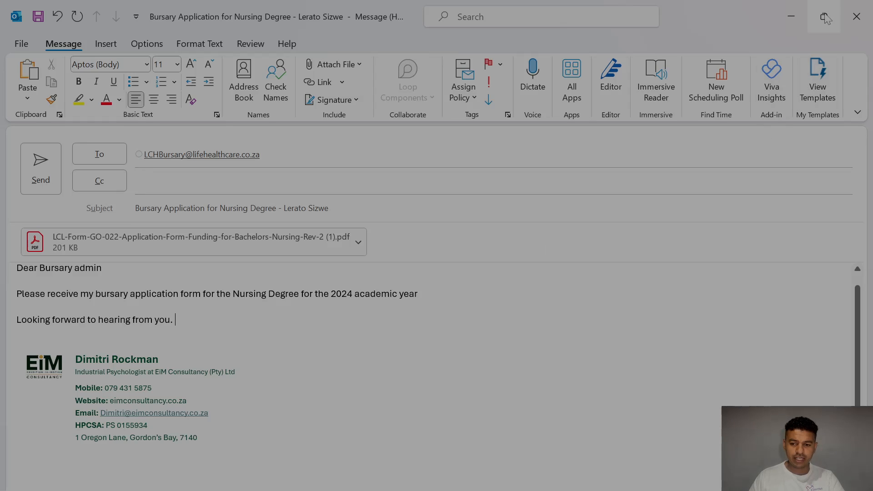
# Step: Minimize the Outlook draft to reveal the desktop with the form PDF
pyautogui.click(792, 18)
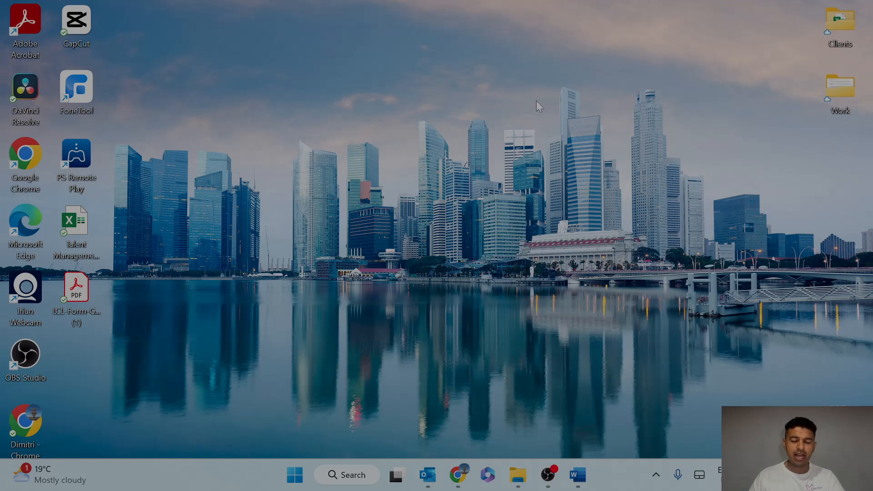